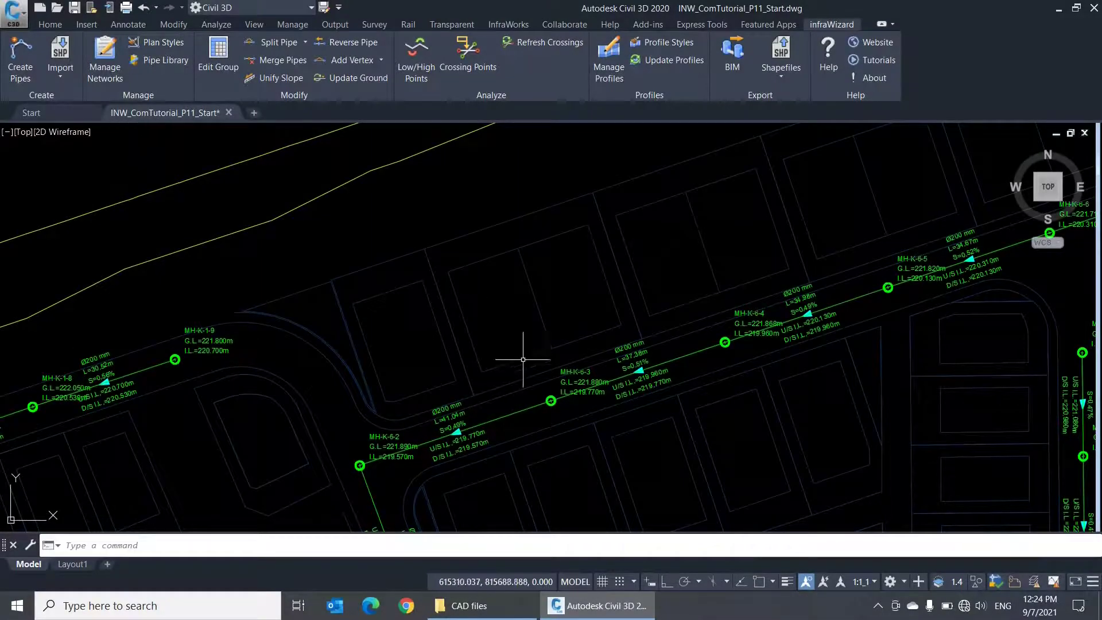
# Step: Zoom and pan to the MH-K-6-3 pipe labels and open the infraWizard Plan Styles list
pyautogui.scroll(4, 373, 287)
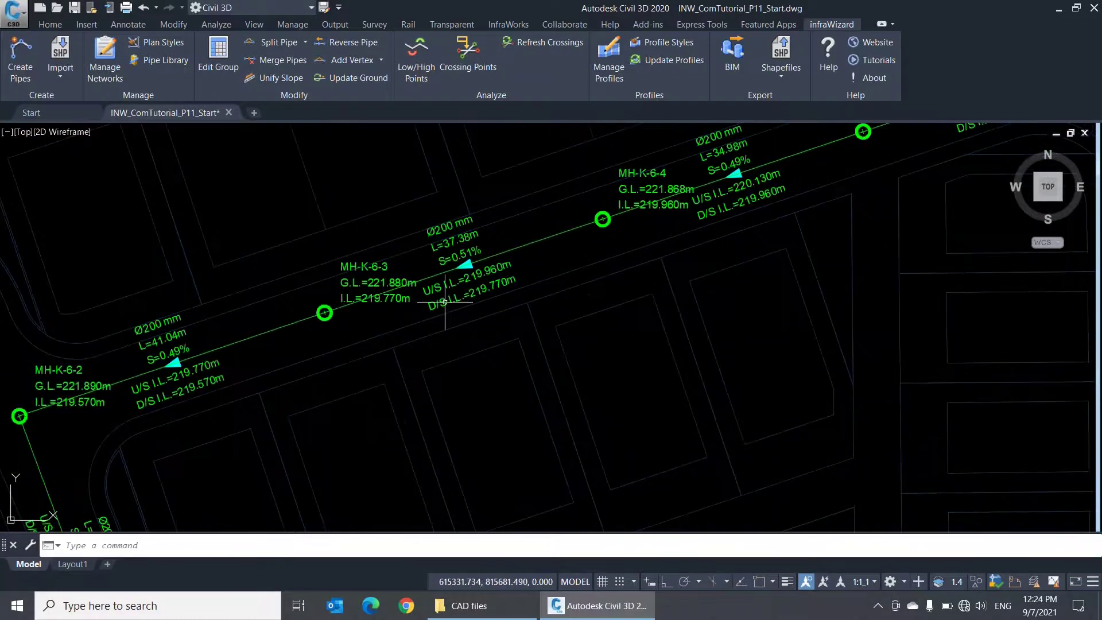
pyautogui.moveTo(444, 298); pyautogui.dragTo(544, 347, button='middle')
pyautogui.scroll(2, 531, 440)
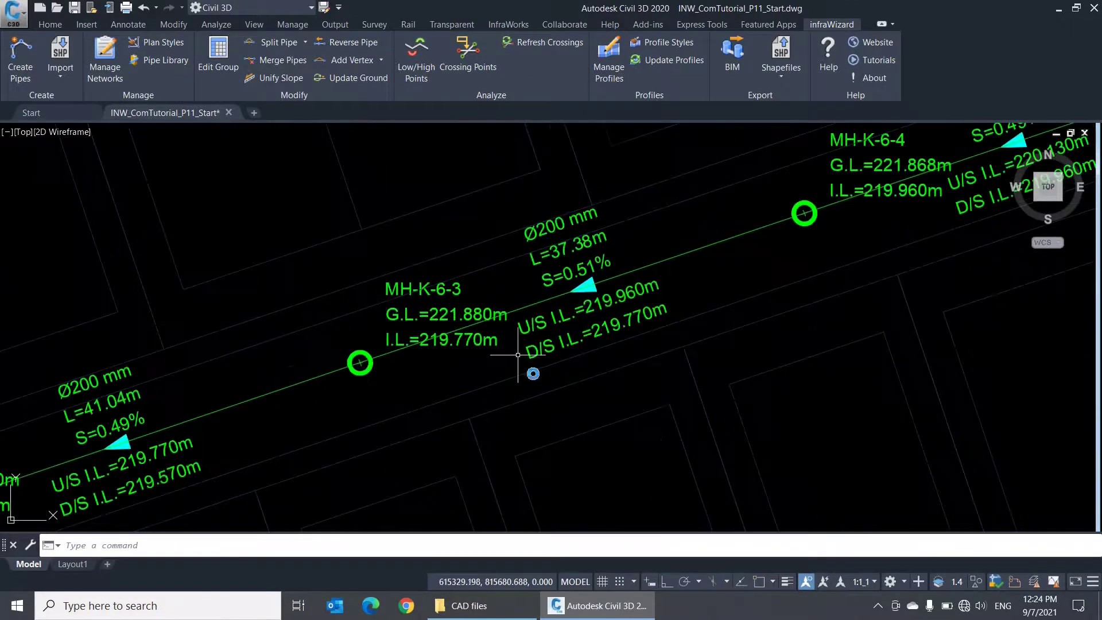
pyautogui.moveTo(531, 440); pyautogui.dragTo(549, 457, button='middle')
pyautogui.click(163, 43)
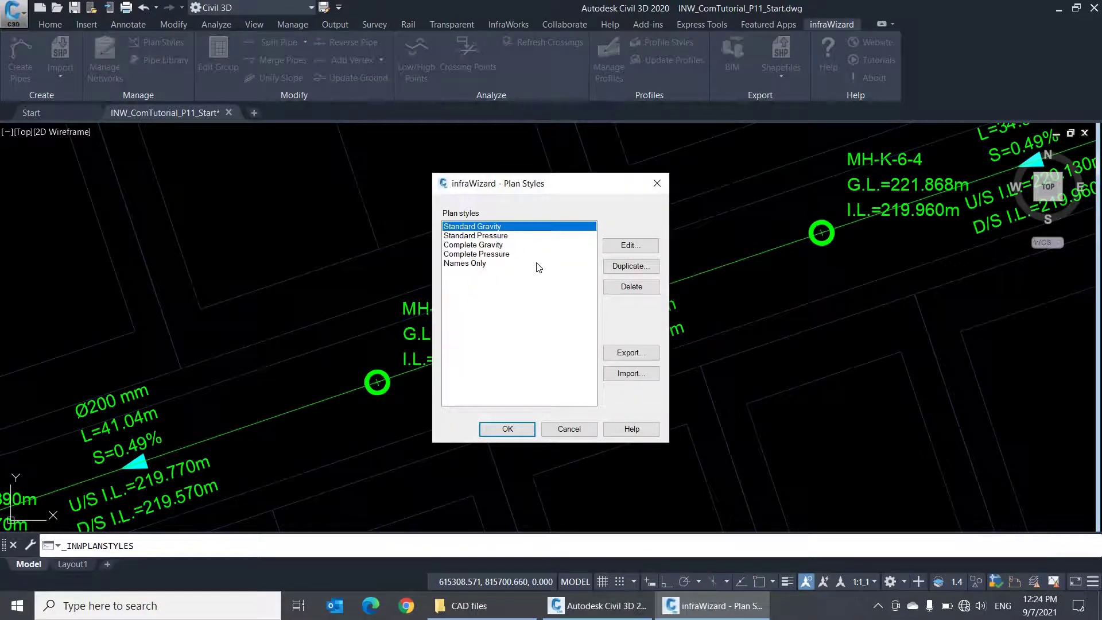
pyautogui.doubleClick(552, 229)
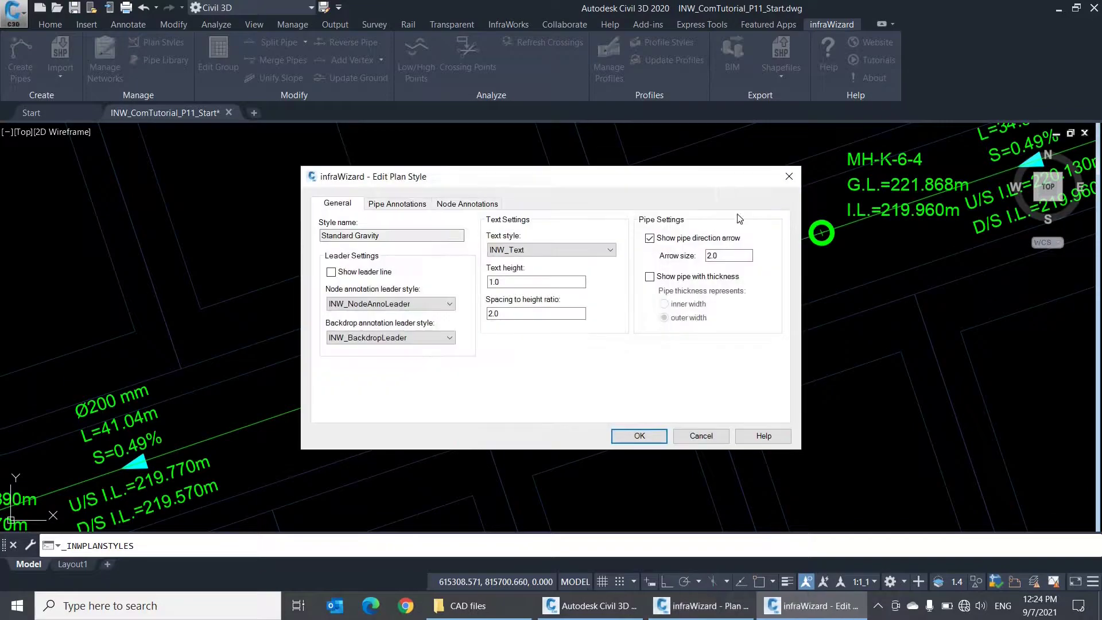
pyautogui.click(788, 177)
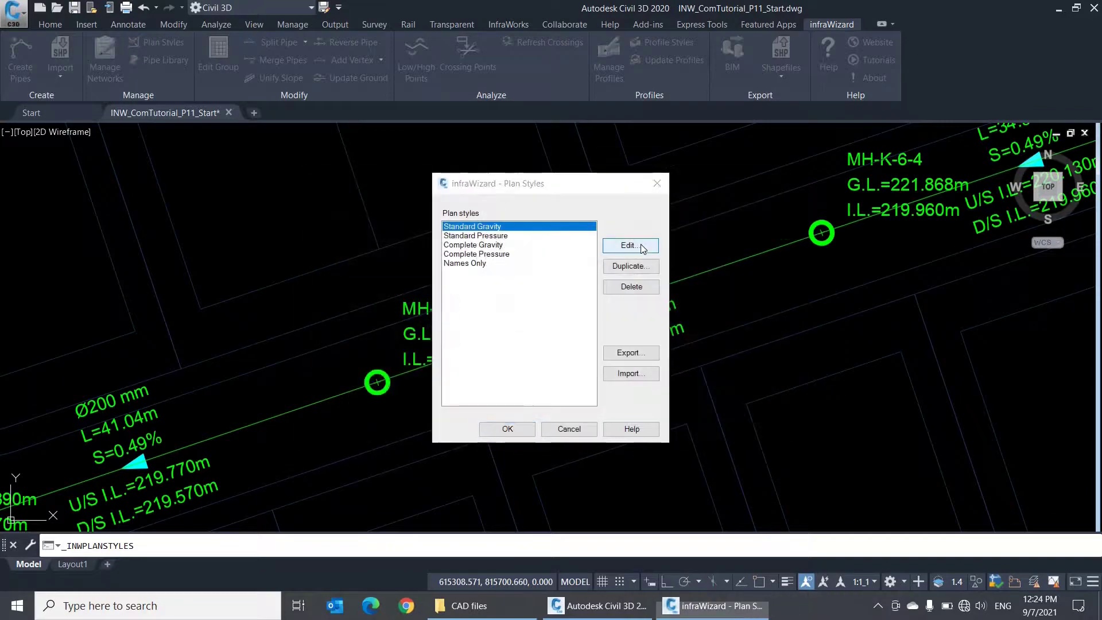
pyautogui.click(643, 248)
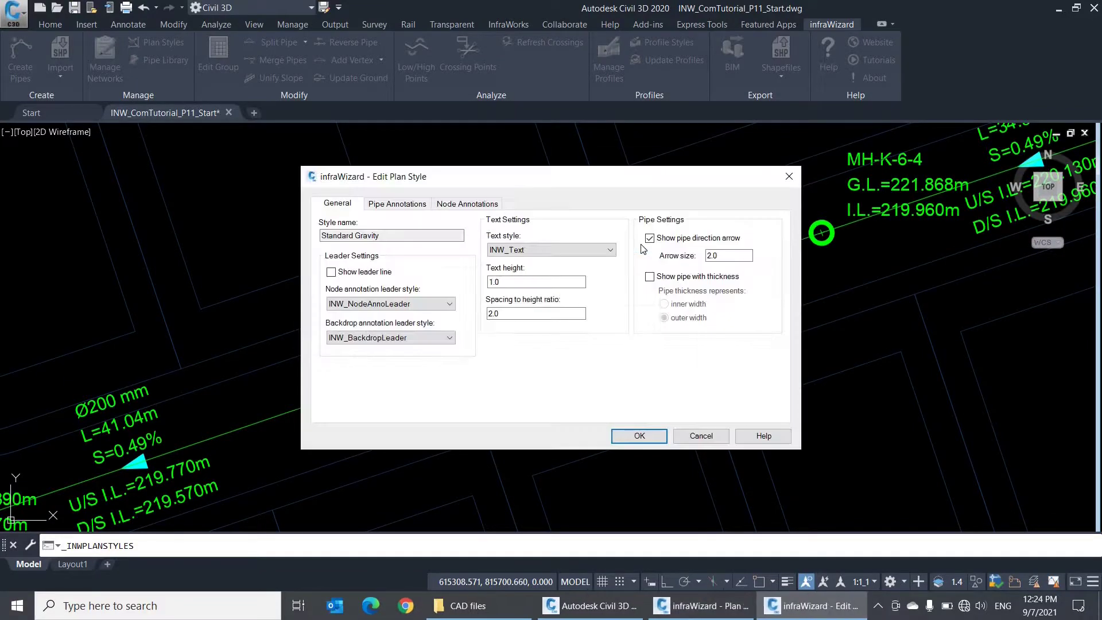
pyautogui.click(700, 436)
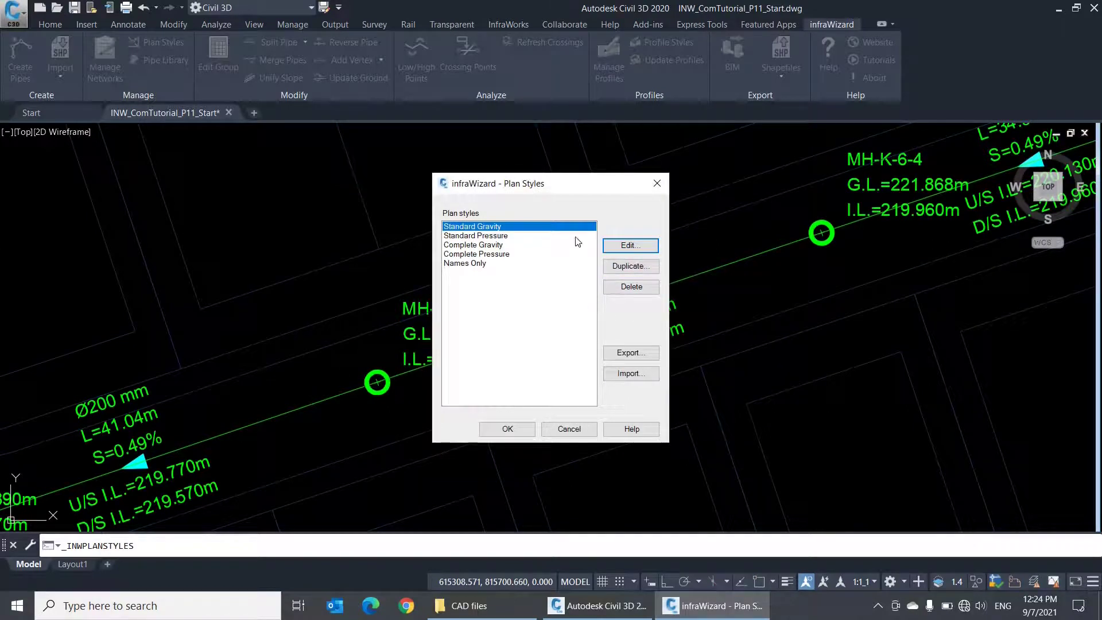
pyautogui.click(577, 233)
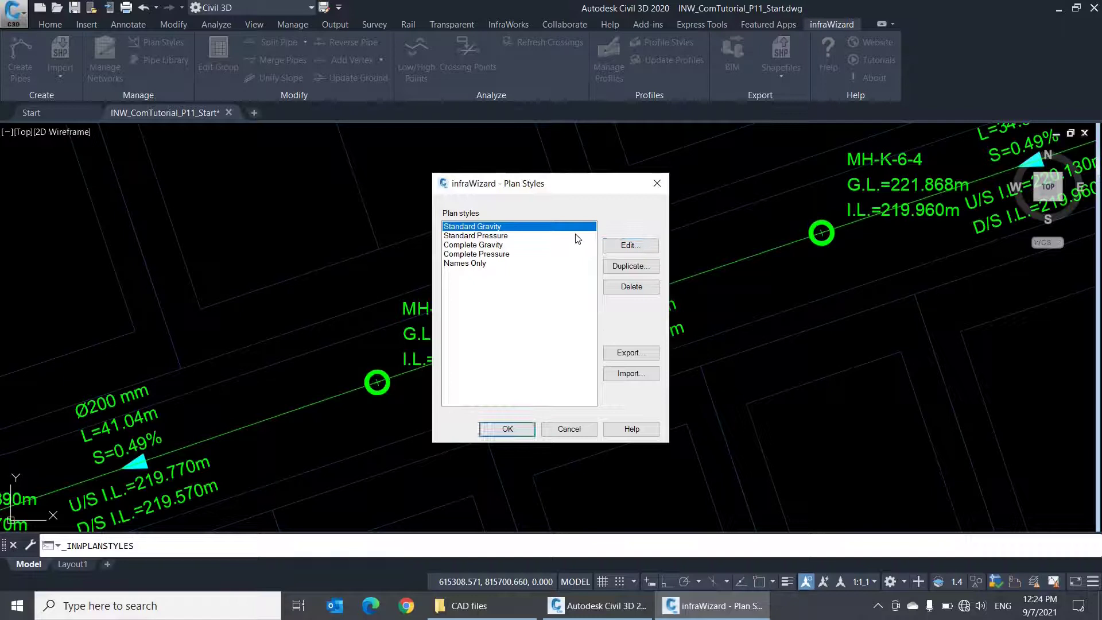
pyautogui.click(576, 235)
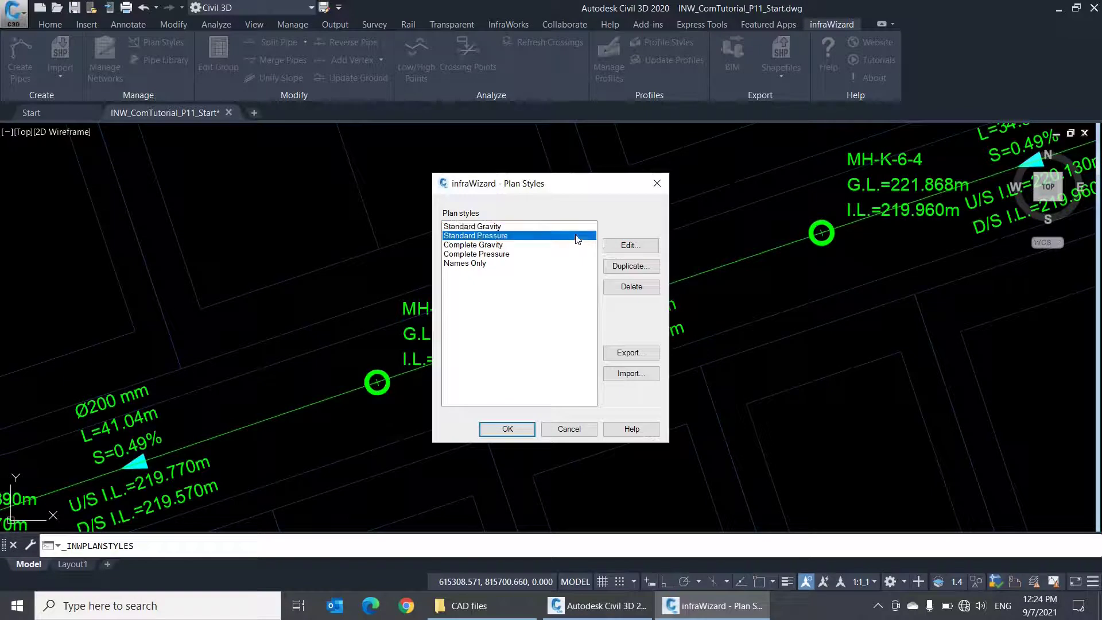
pyautogui.click(629, 246)
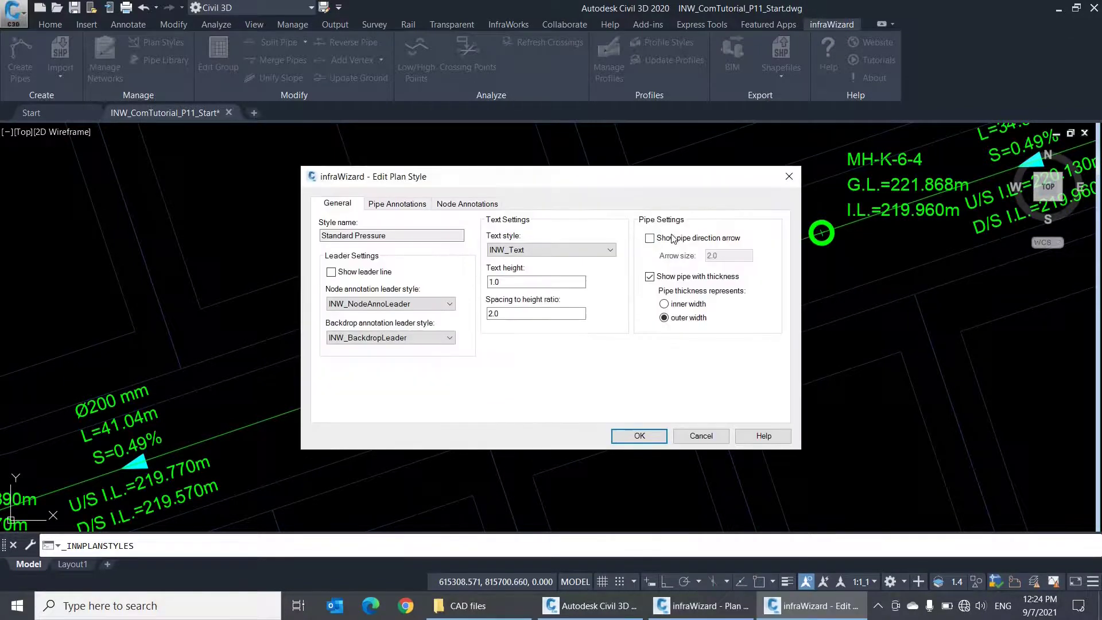
pyautogui.click(789, 176)
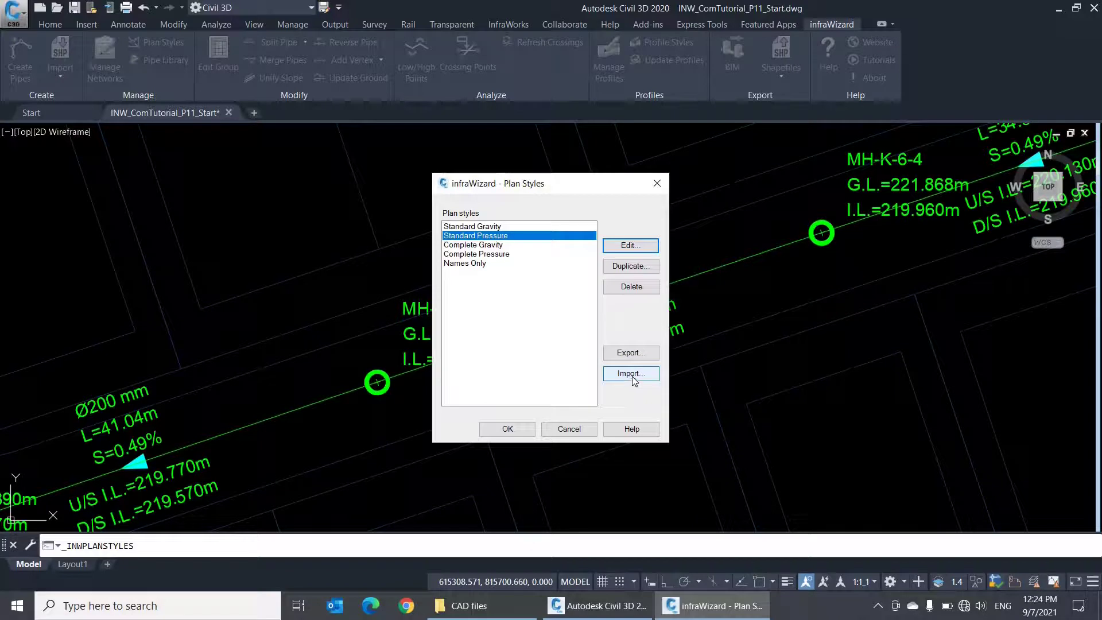
# Step: Export Complete Gravity and Complete Pressure to INW_PLAN_STYLES_INW_ComTutorial_P11_Start.inw in CAD files
pyautogui.click(644, 359)
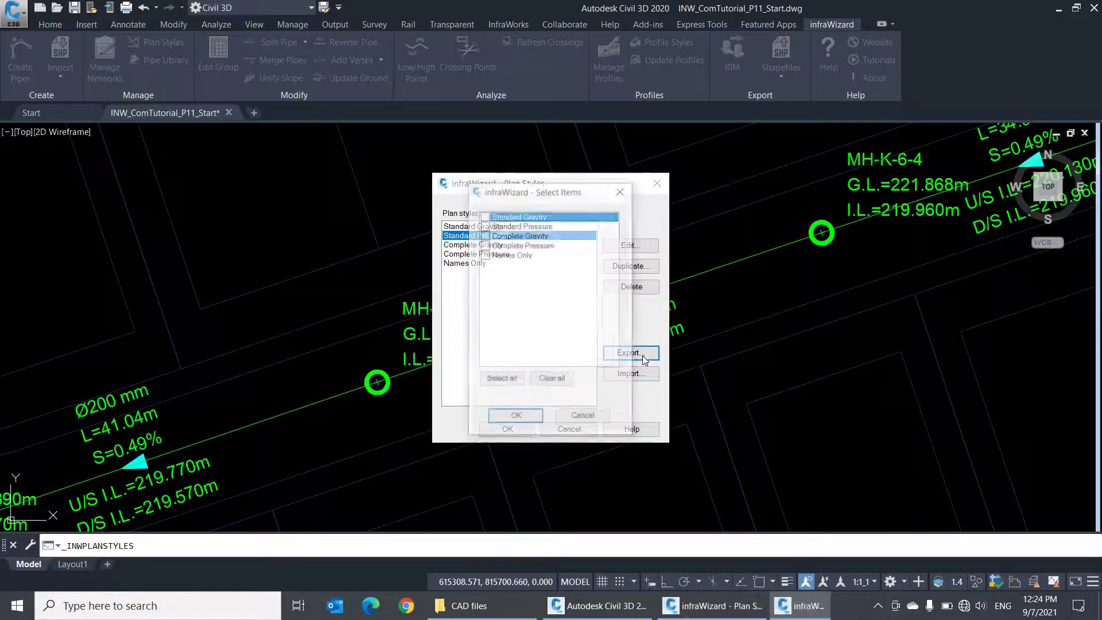
pyautogui.click(551, 235)
pyautogui.click(551, 244)
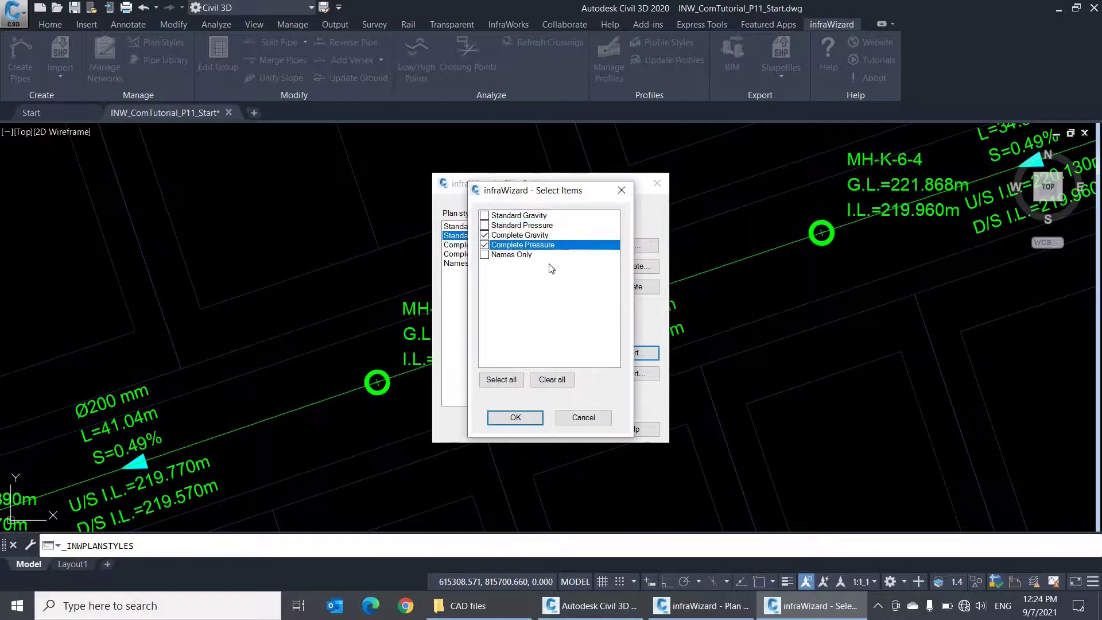
pyautogui.click(515, 417)
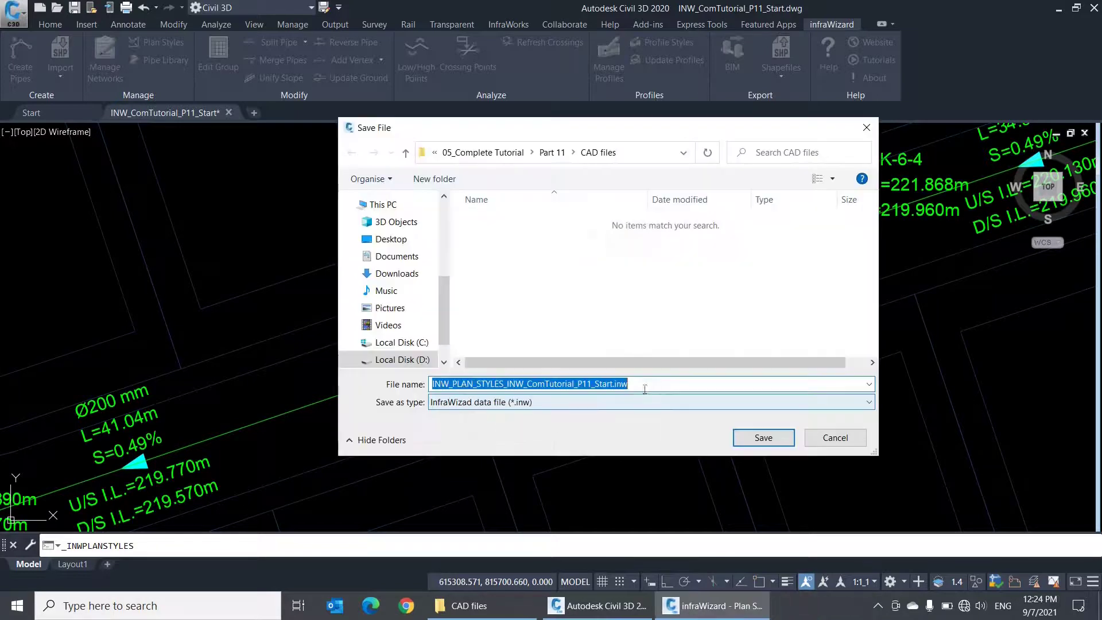
pyautogui.click(652, 384)
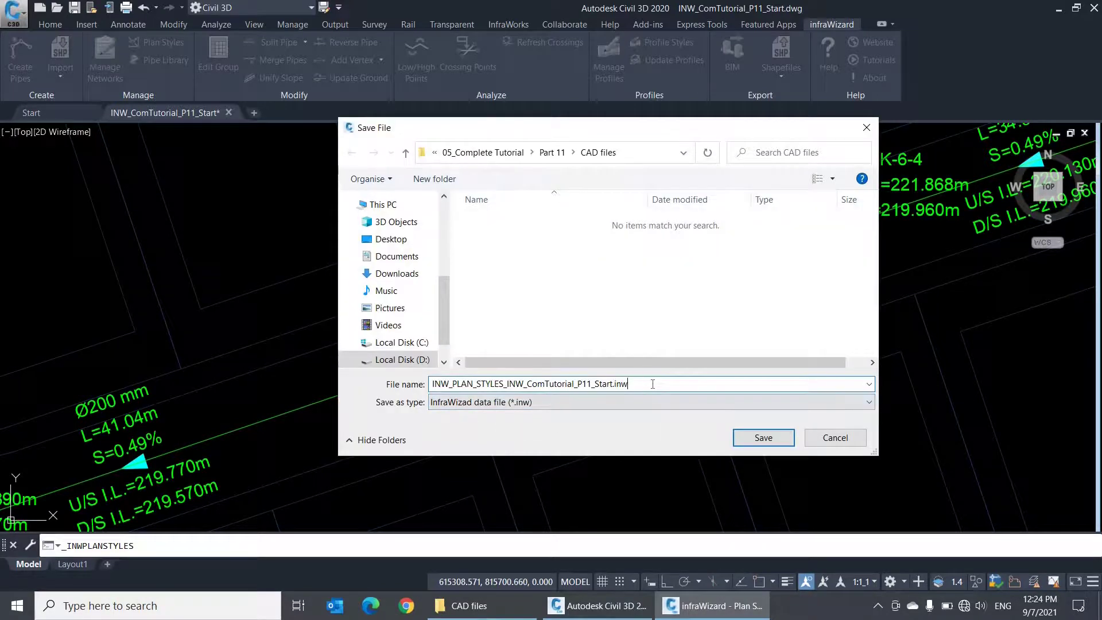
pyautogui.click(808, 440)
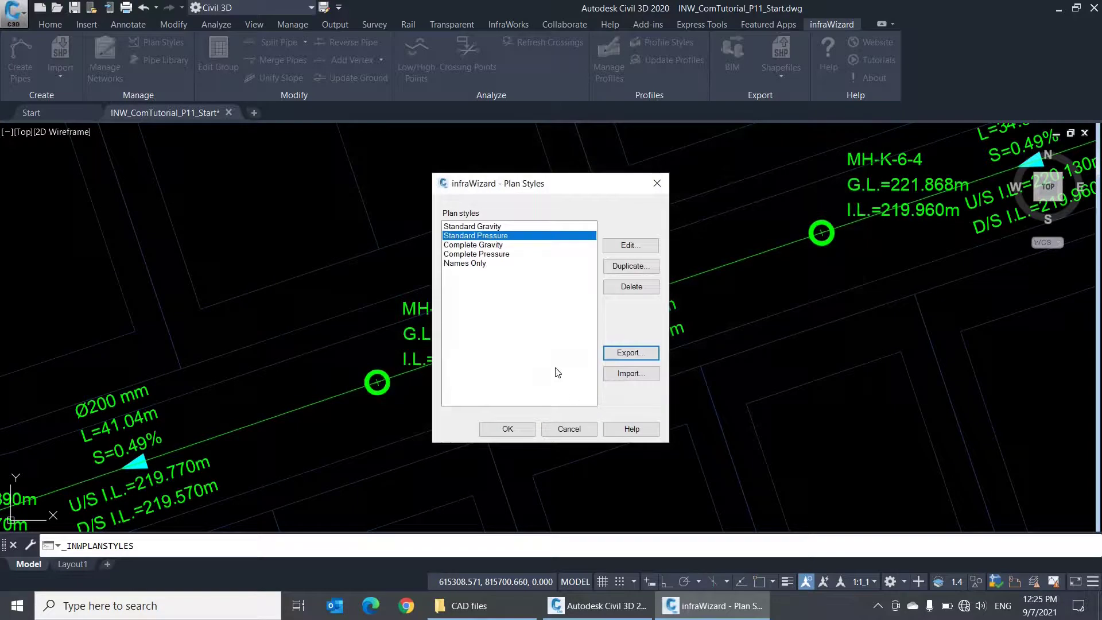
# Step: Enable Show leader line in Standard Gravity, keeping INW_NodeAnnoLeader as the node leader style
pyautogui.click(527, 226)
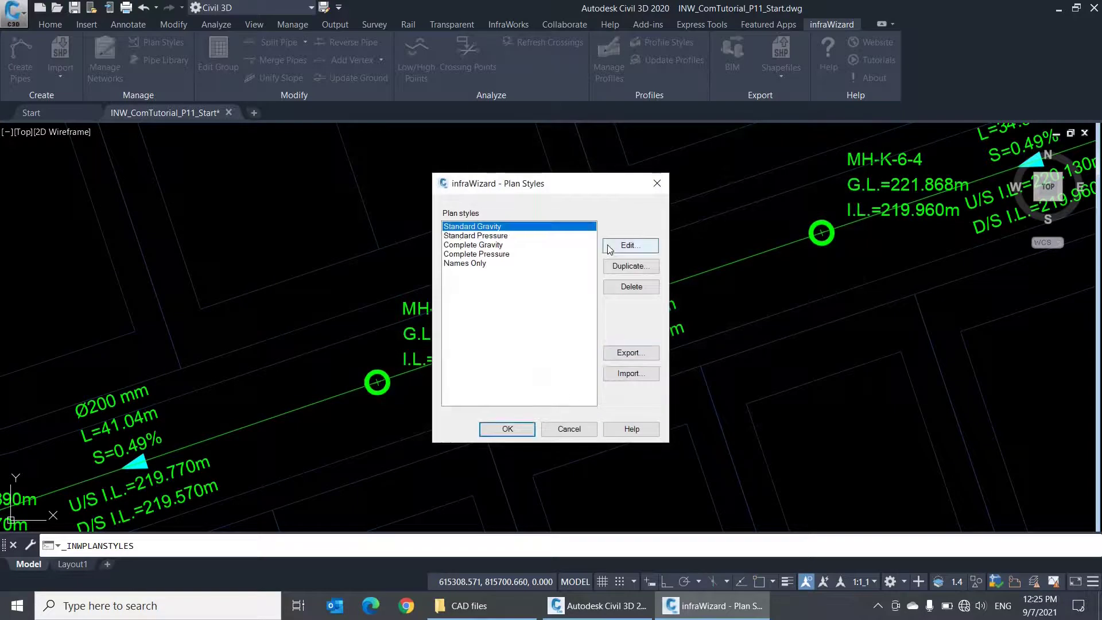
pyautogui.click(631, 245)
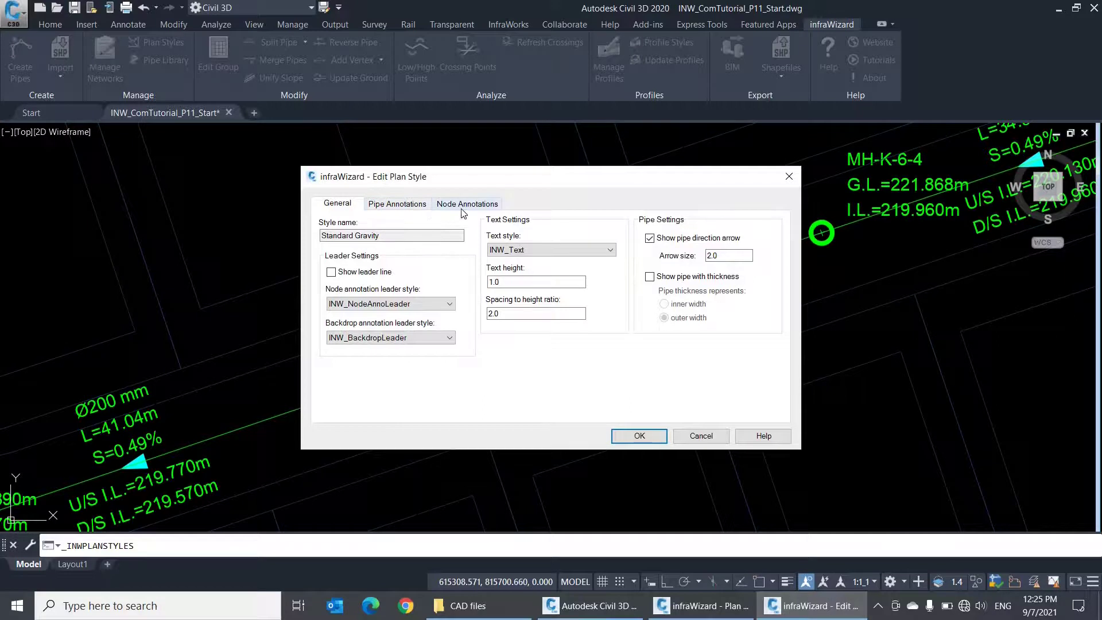
pyautogui.click(409, 235)
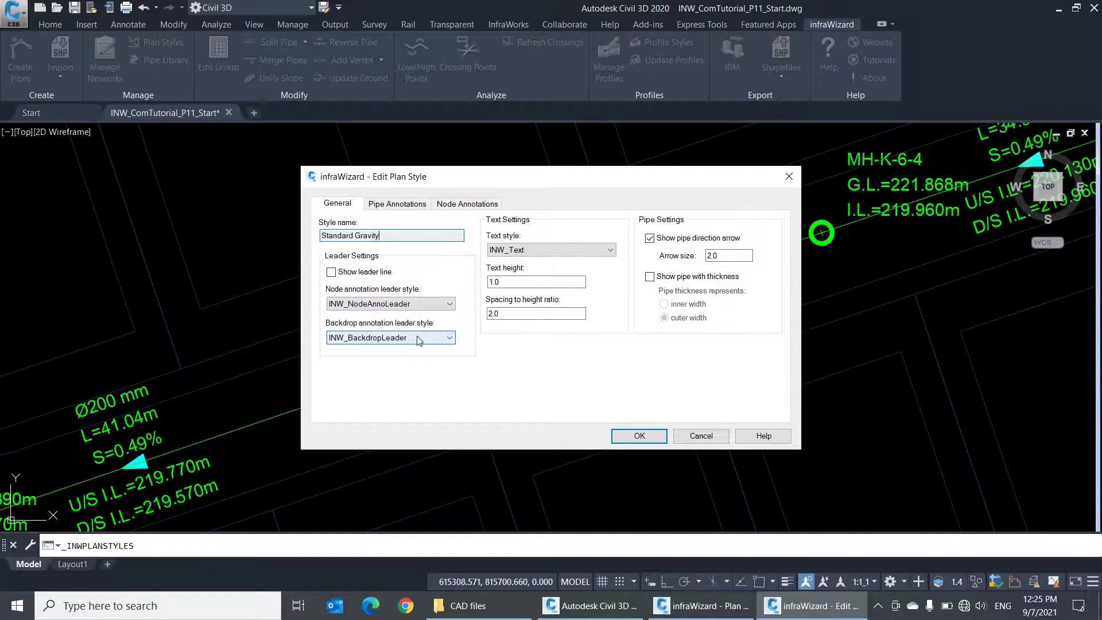
pyautogui.click(410, 304)
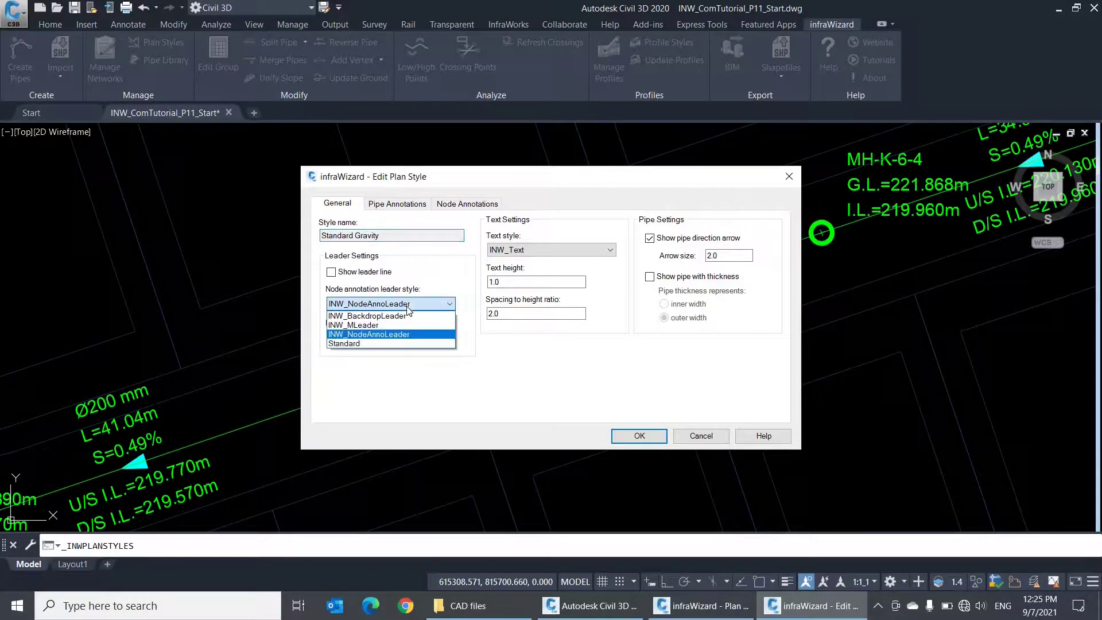
pyautogui.click(389, 308)
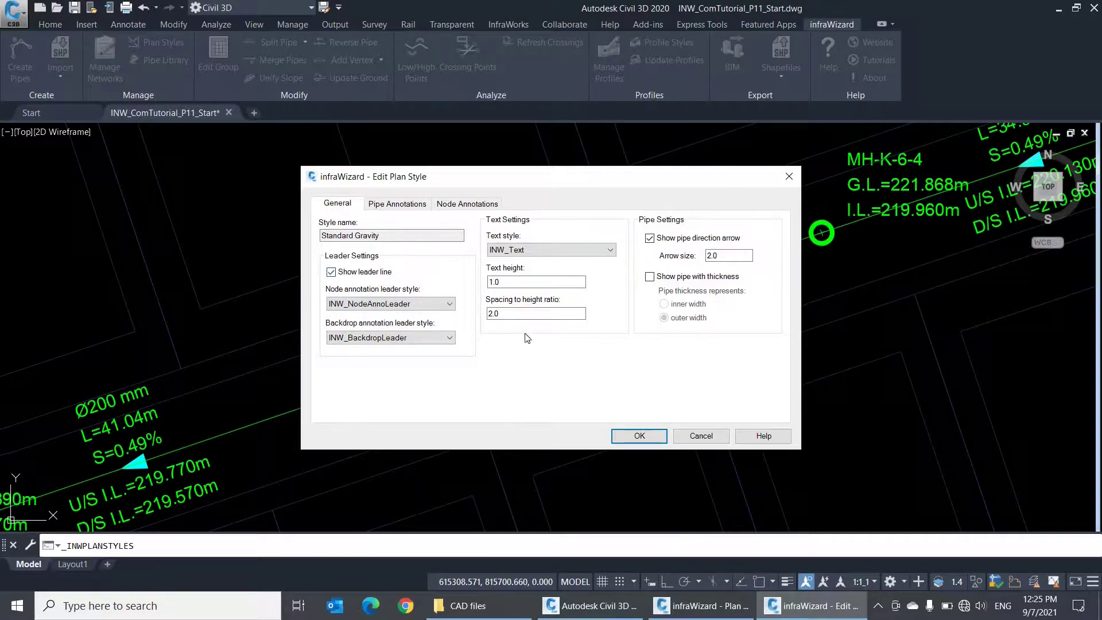
pyautogui.click(637, 436)
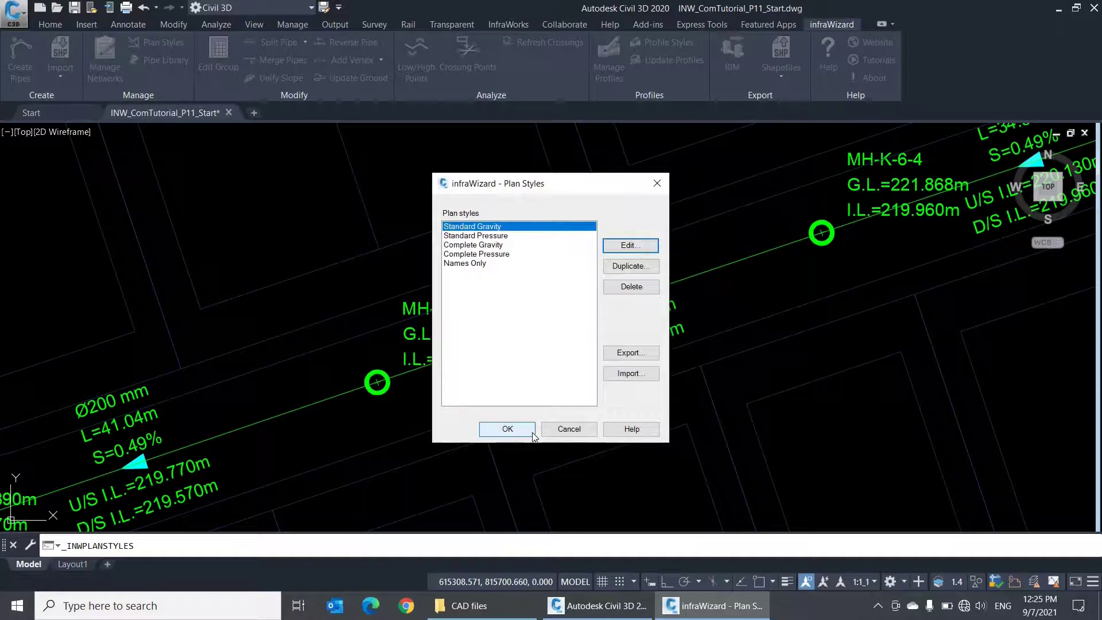
pyautogui.click(533, 435)
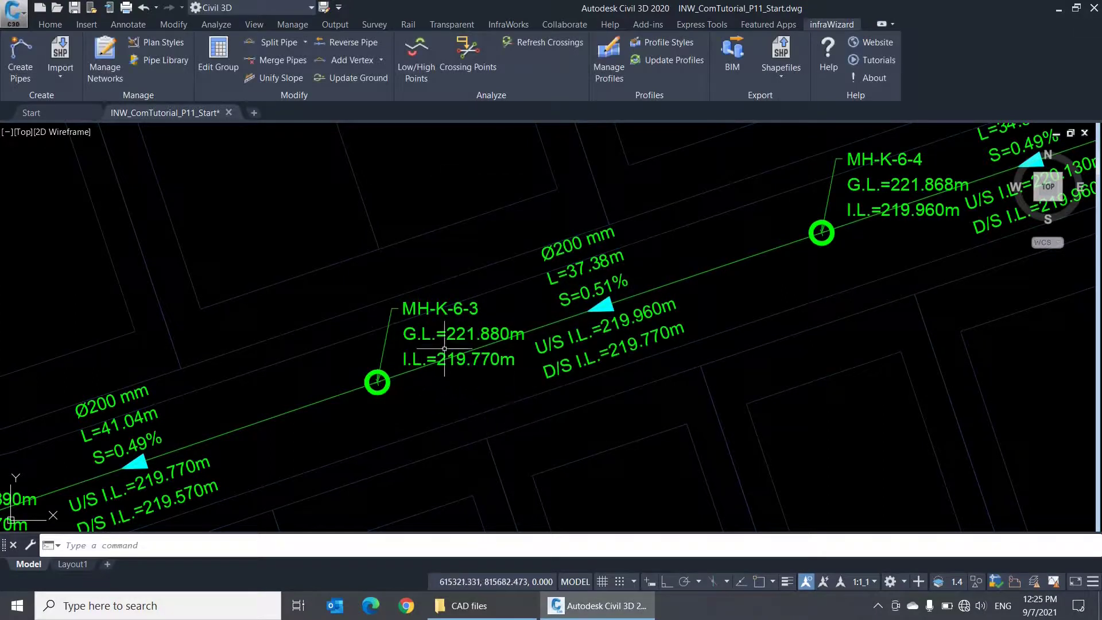
# Step: Move the MH-K-6-3 label below the pipe and bring manhole MH-K-6-2 into view
pyautogui.moveTo(454, 342); pyautogui.dragTo(450, 276, button='middle')
pyautogui.click(445, 259)
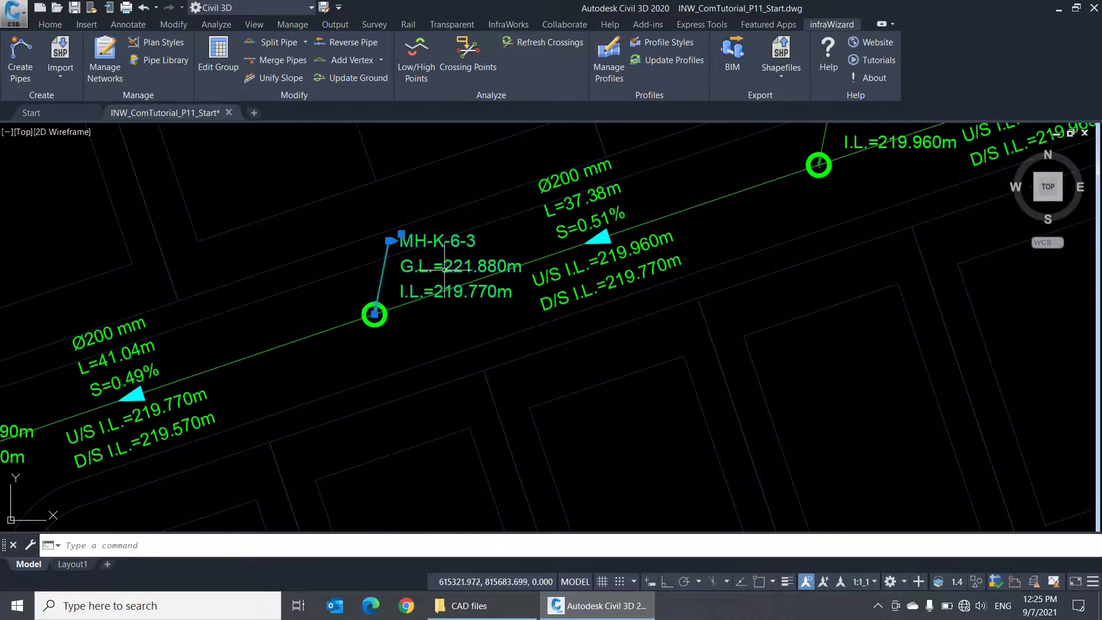
pyautogui.moveTo(445, 259); pyautogui.dragTo(505, 405)
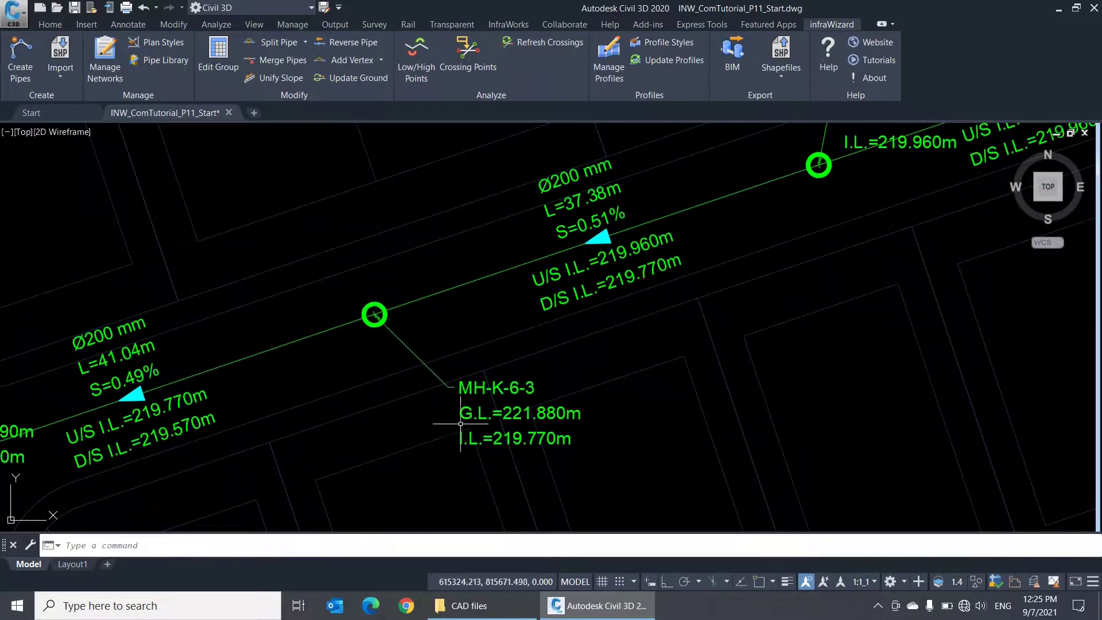
pyautogui.moveTo(415, 417); pyautogui.dragTo(561, 386, button='middle')
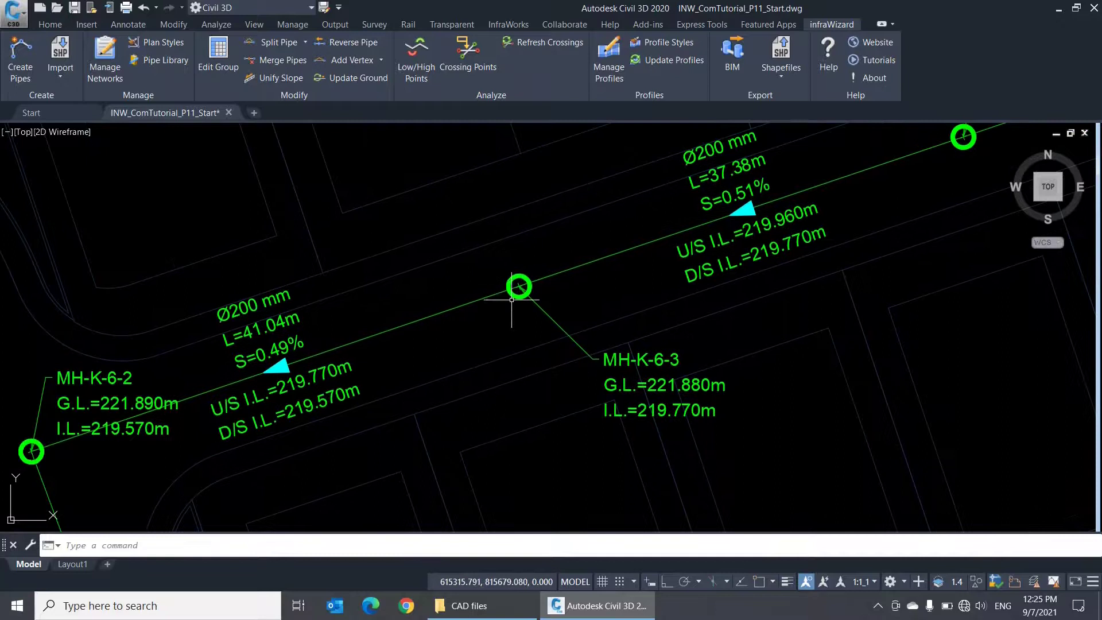
# Step: Set the MH-K-6-3 label's Text frame to Yes in its properties, then close the palette
pyautogui.click(609, 374)
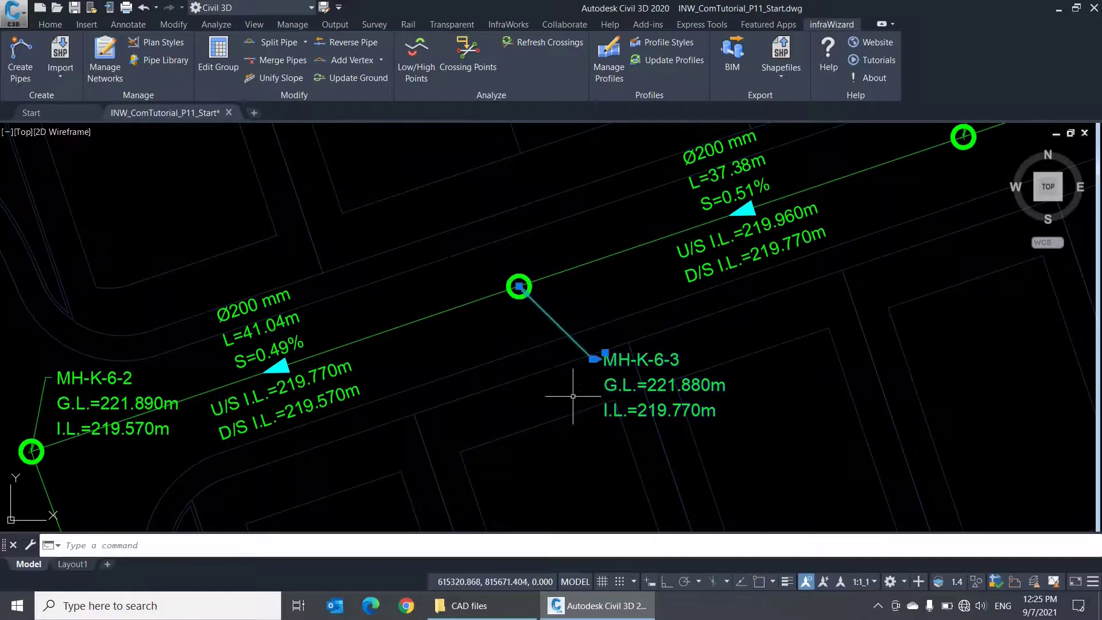
pyautogui.hotkey('ctrl', '1')
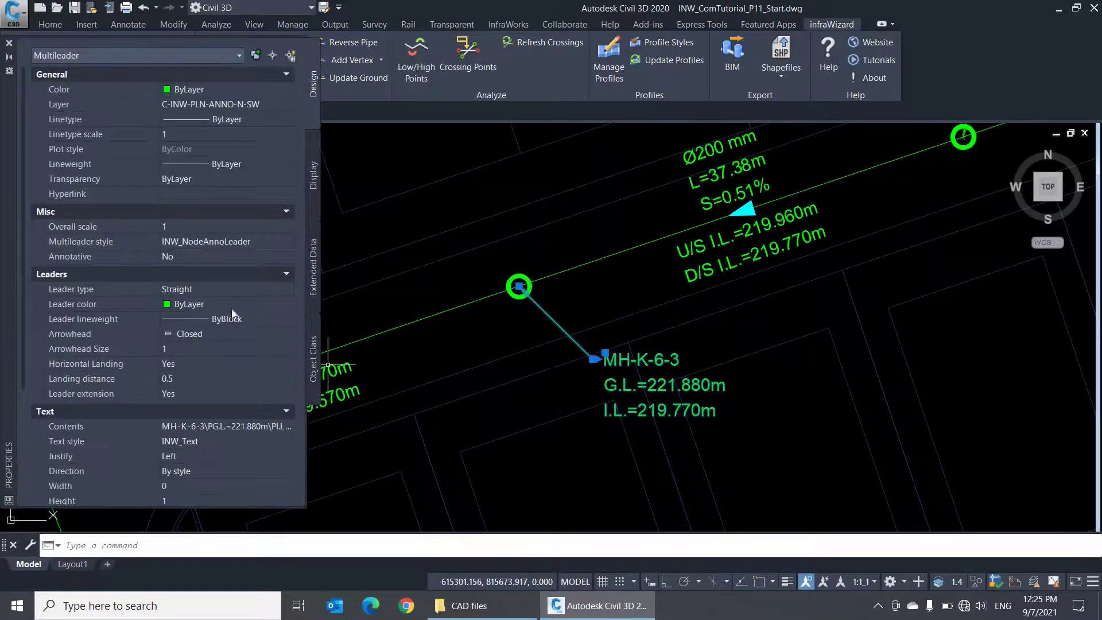
pyautogui.scroll(-3, 231, 311)
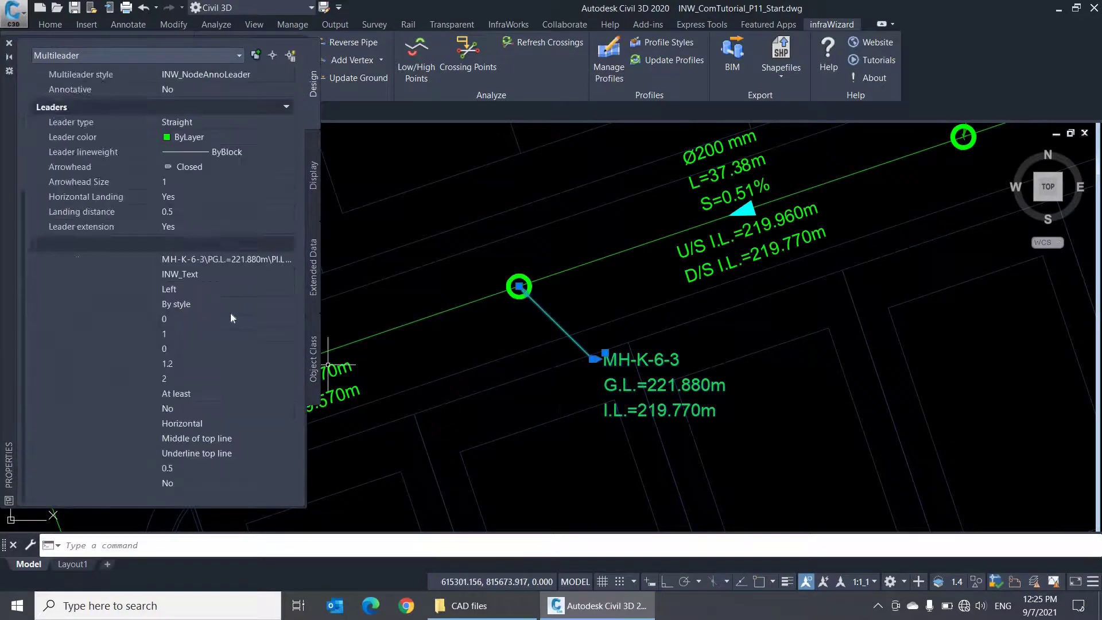
pyautogui.click(254, 484)
pyautogui.click(253, 485)
pyautogui.click(246, 498)
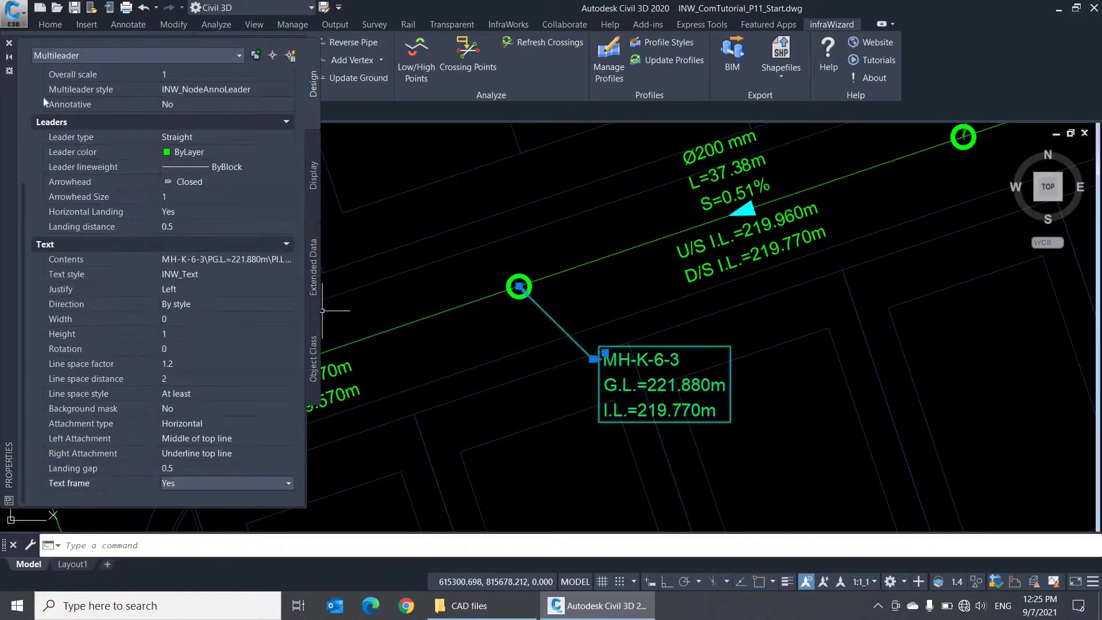
pyautogui.click(9, 43)
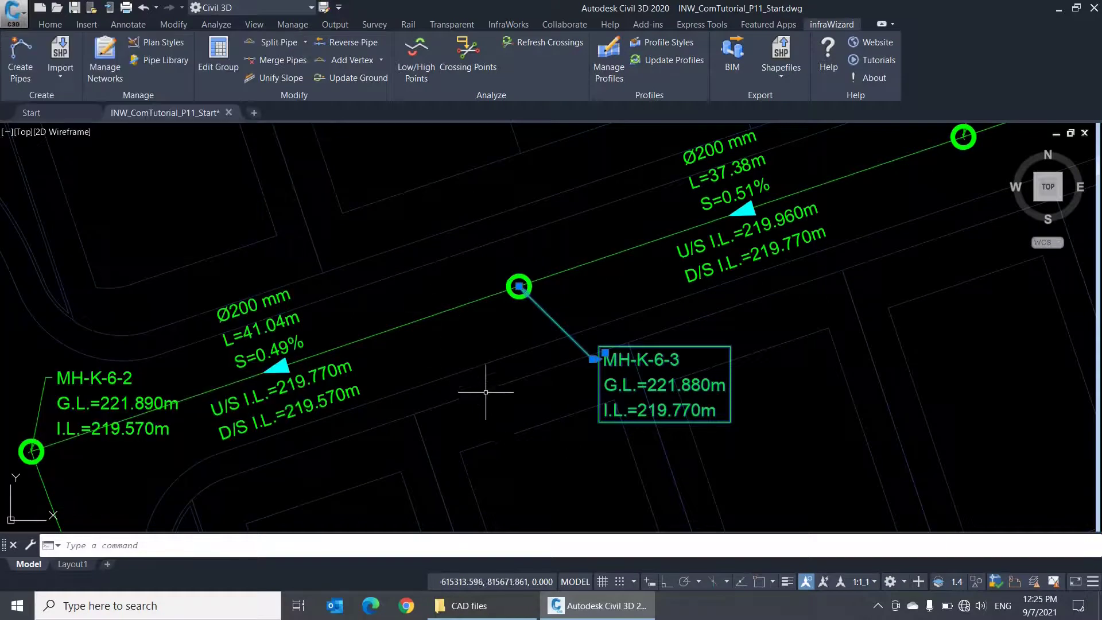
# Step: Via MLEADERSTYLE, give INW_NodeAnnoLeader a Closed filled arrowhead of size 2
pyautogui.write('mleader')
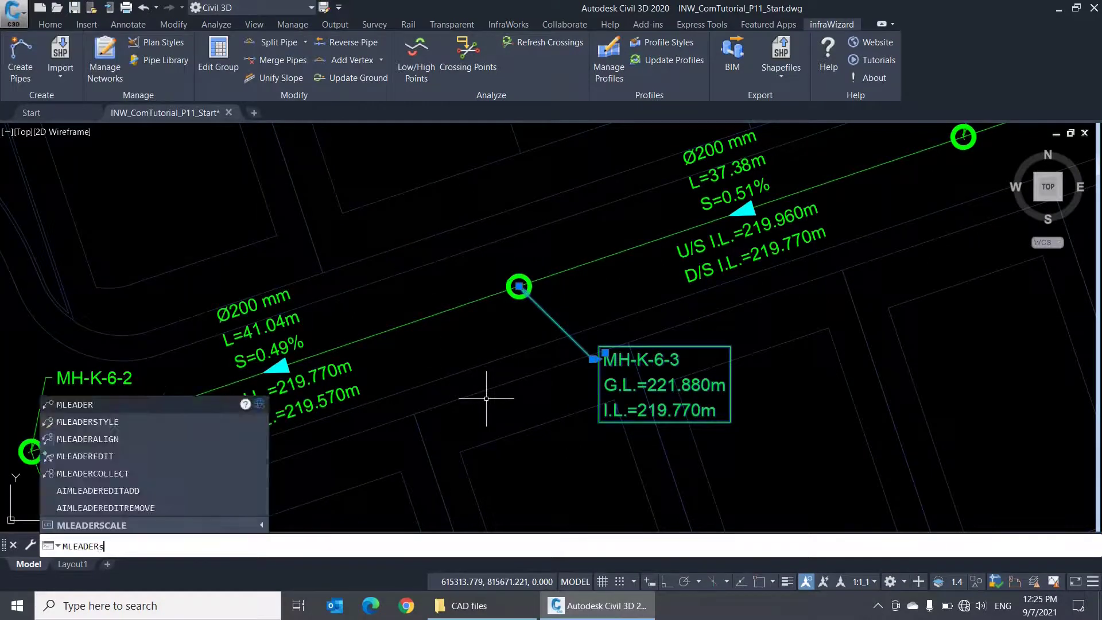
pyautogui.write('style')
pyautogui.press('Return')
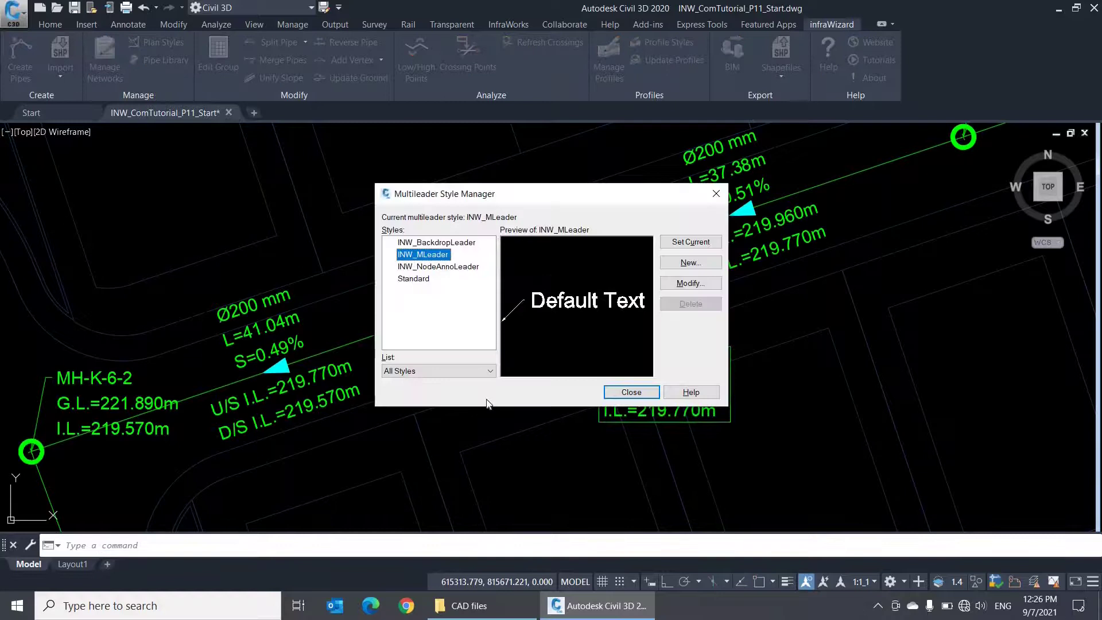
pyautogui.click(451, 269)
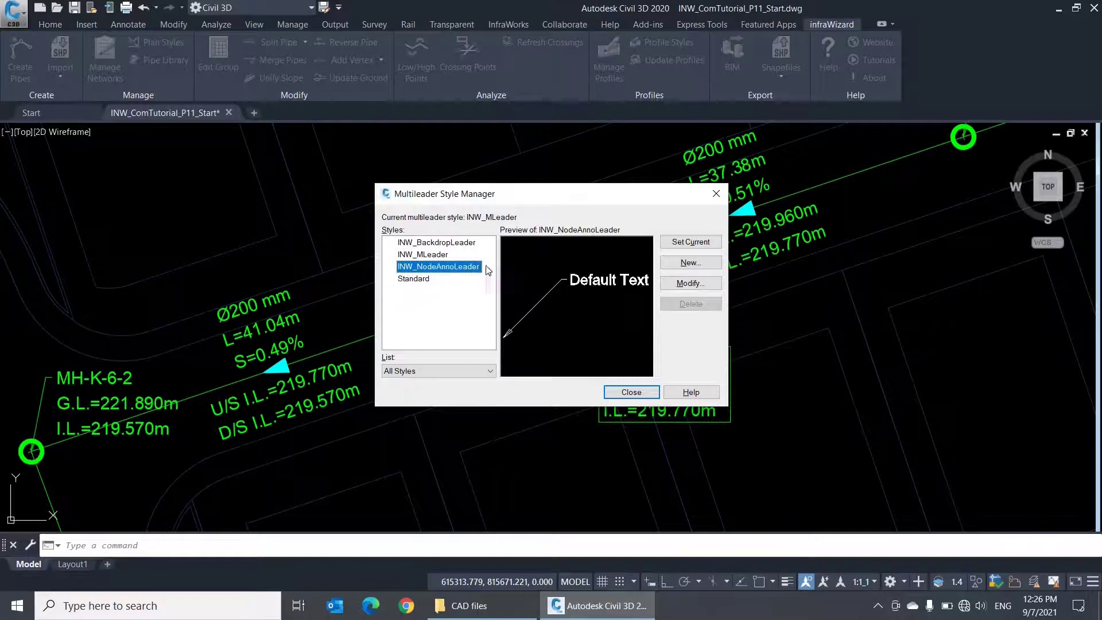
pyautogui.click(679, 287)
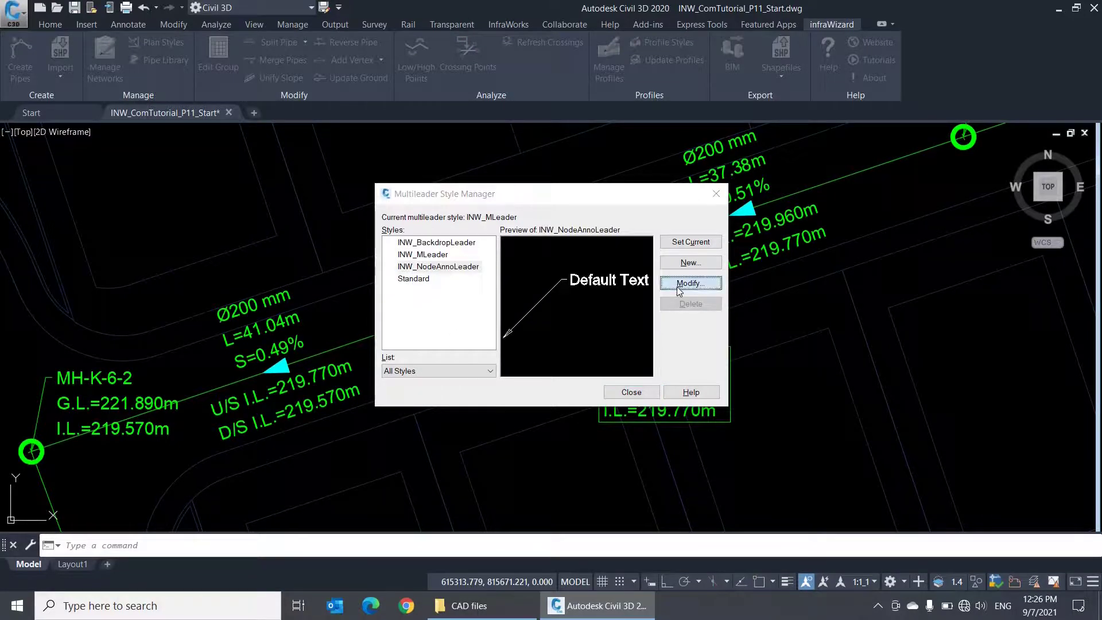
pyautogui.click(562, 284)
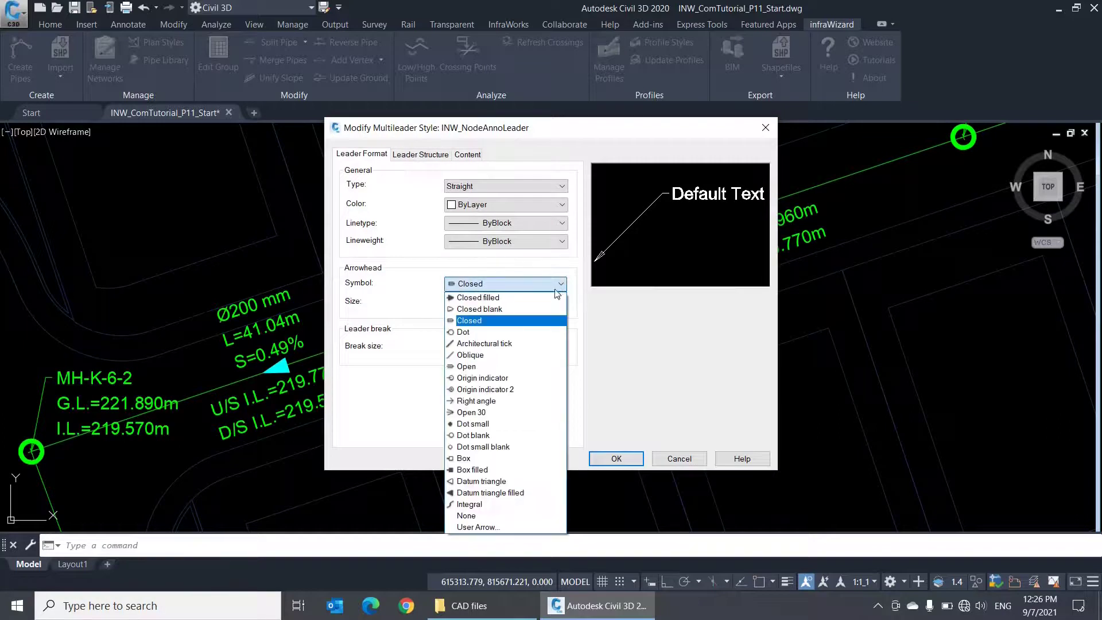
pyautogui.click(499, 297)
pyautogui.doubleClick(475, 304)
pyautogui.write('2')
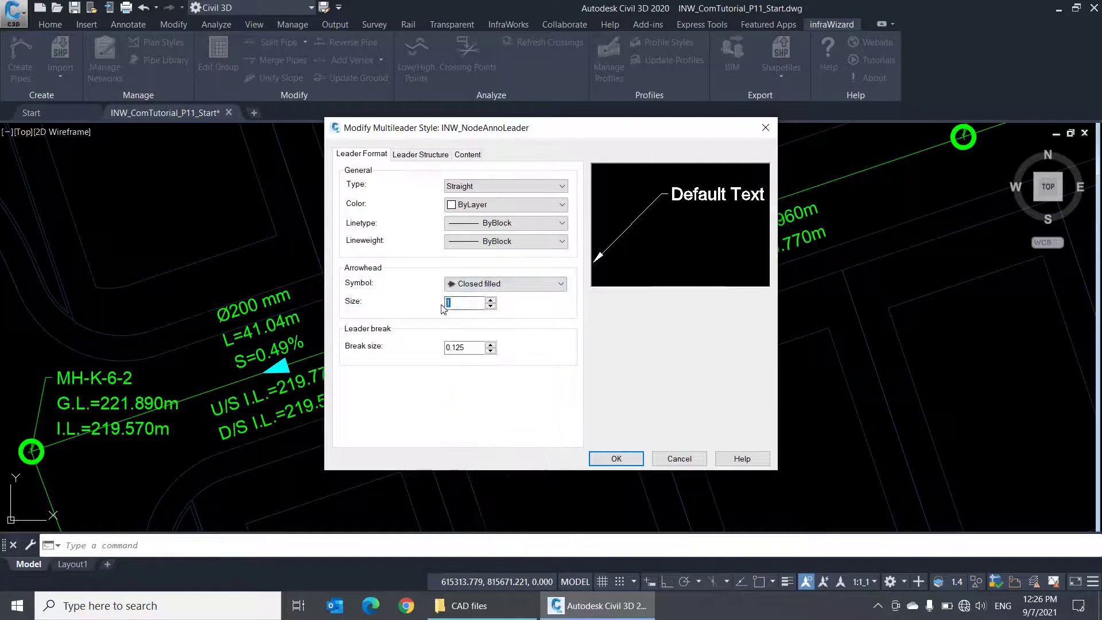
pyautogui.click(617, 459)
pyautogui.click(630, 392)
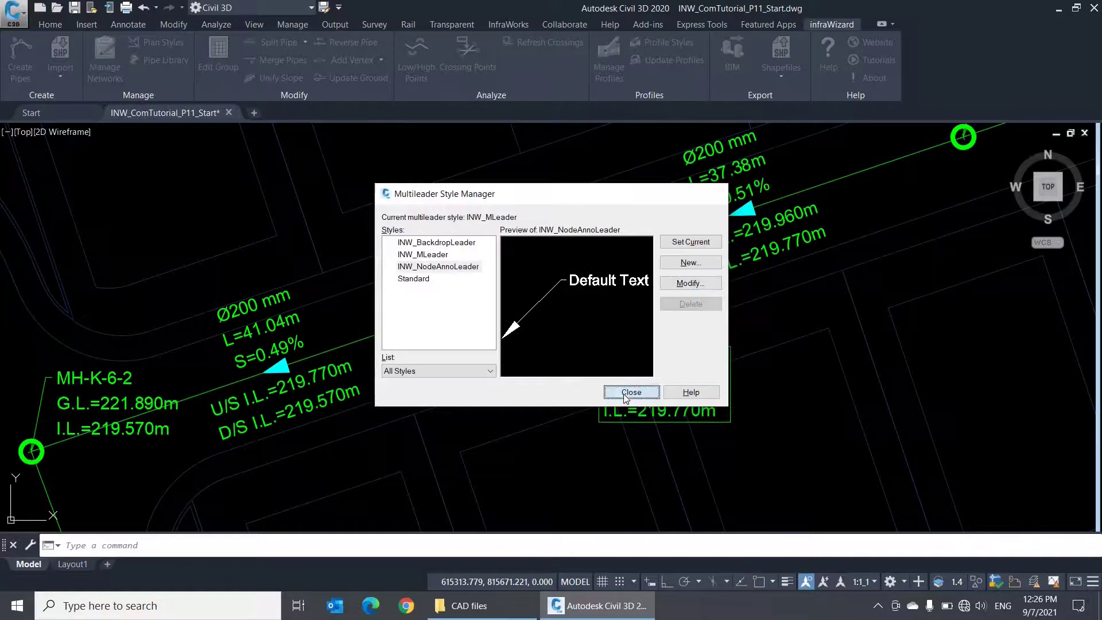
pyautogui.scroll(3, 539, 310)
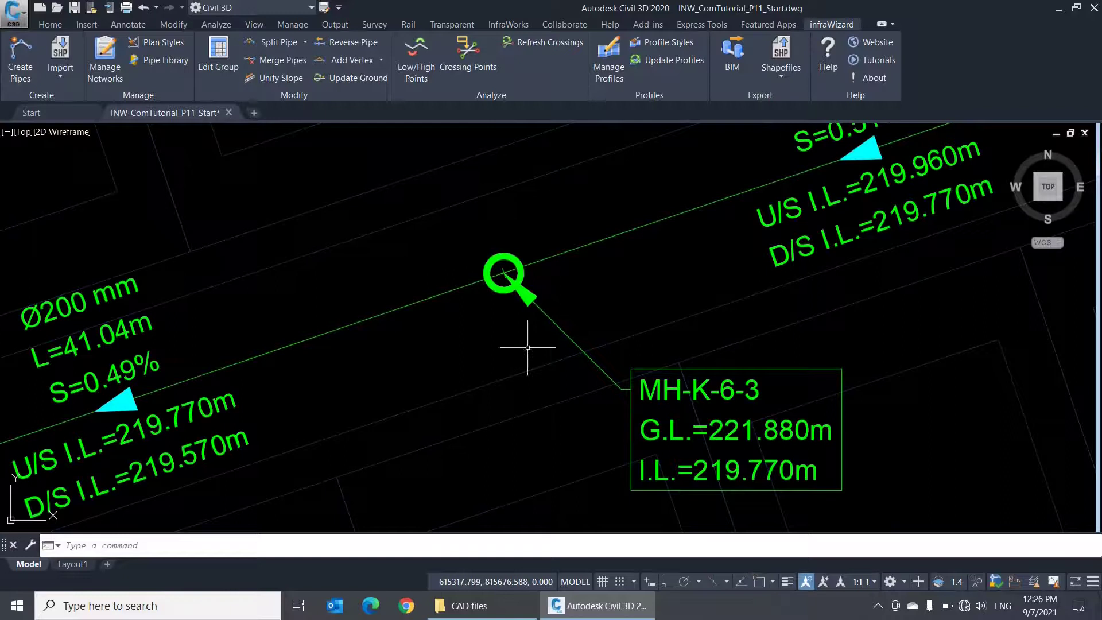
# Step: Edit Standard Gravity to keep INW_Text and change the spacing to height ratio to 3
pyautogui.click(175, 44)
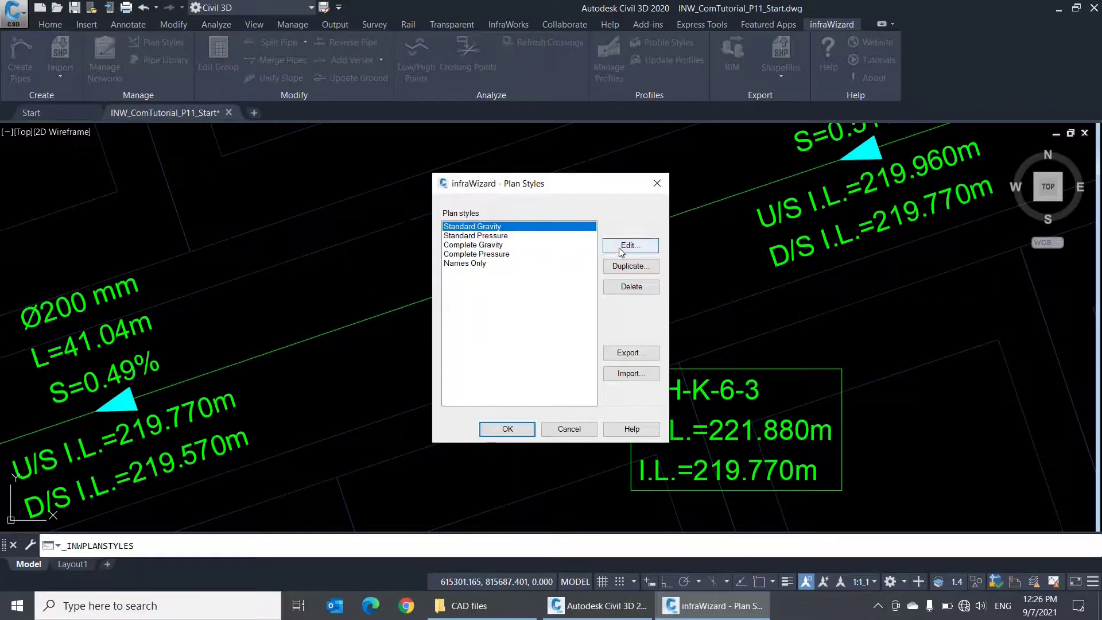
pyautogui.click(607, 247)
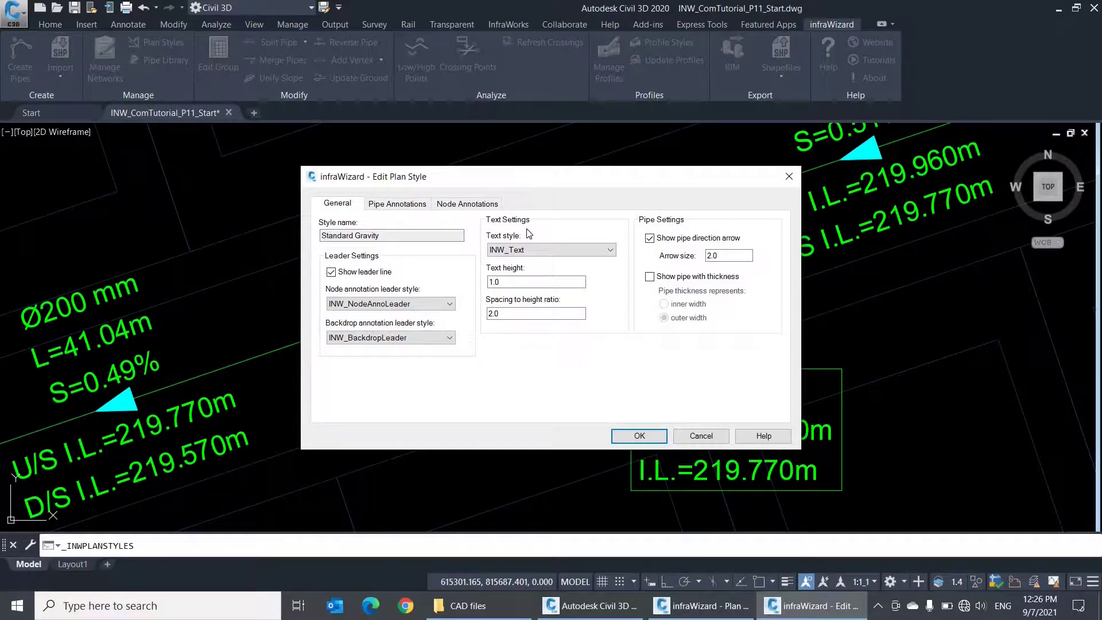
pyautogui.click(539, 250)
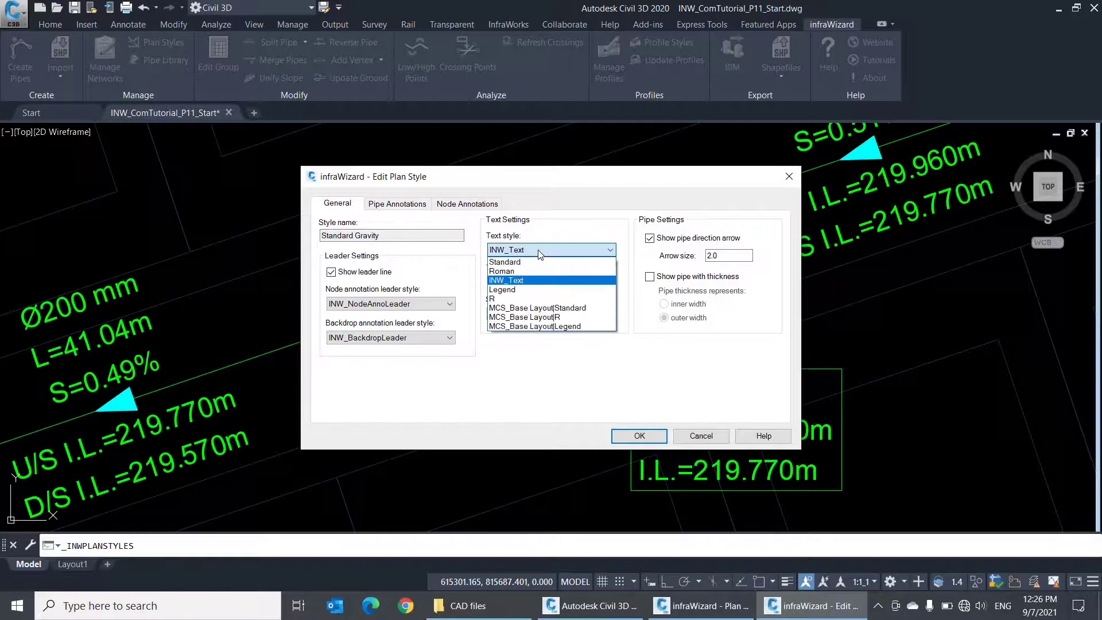
pyautogui.click(539, 255)
pyautogui.click(529, 282)
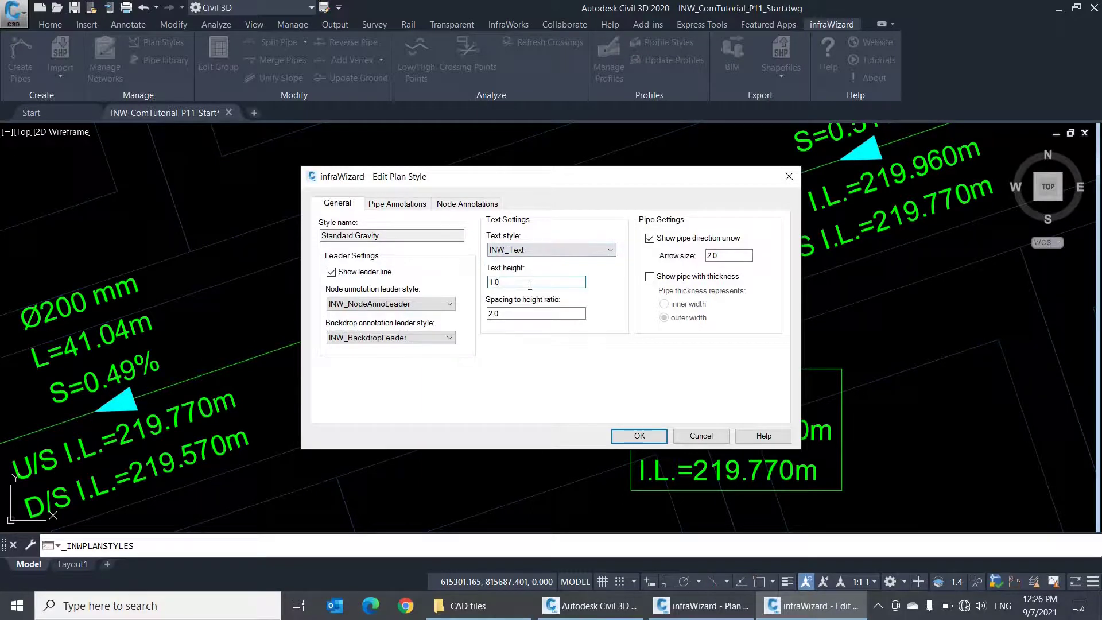
pyautogui.click(543, 314)
pyautogui.moveTo(507, 314); pyautogui.dragTo(478, 316)
pyautogui.write('3')
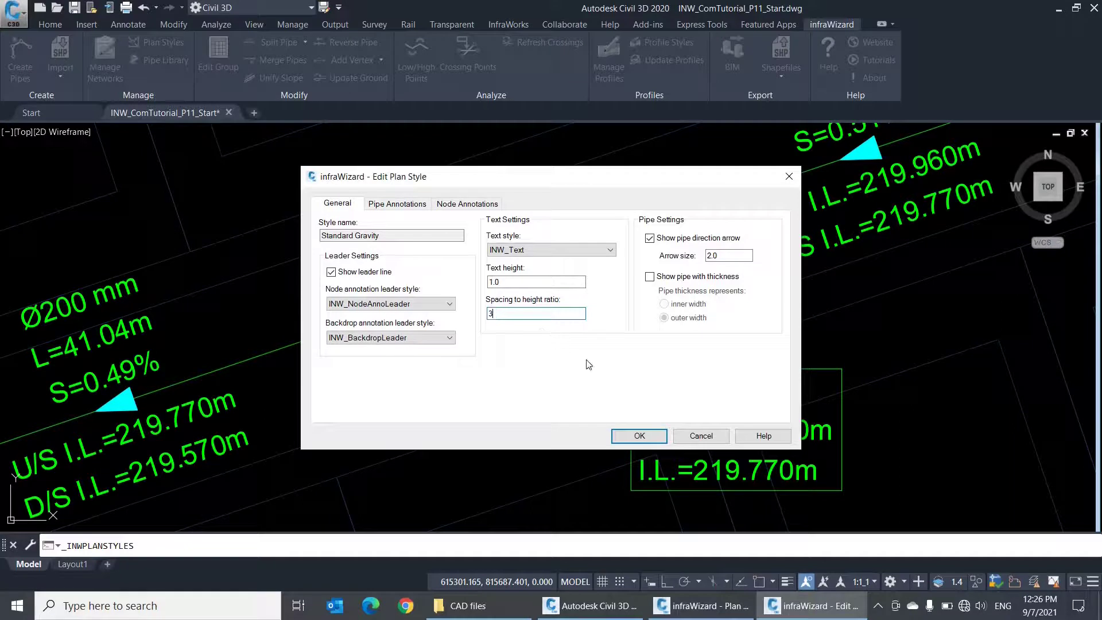
pyautogui.click(627, 434)
pyautogui.click(505, 429)
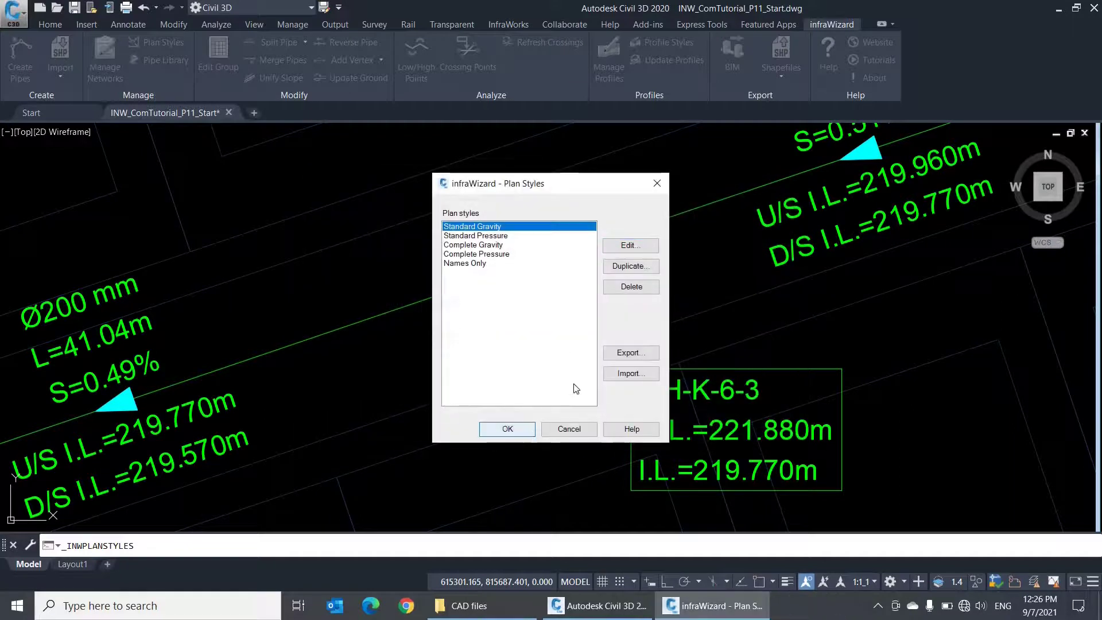
pyautogui.scroll(-4, 516, 310)
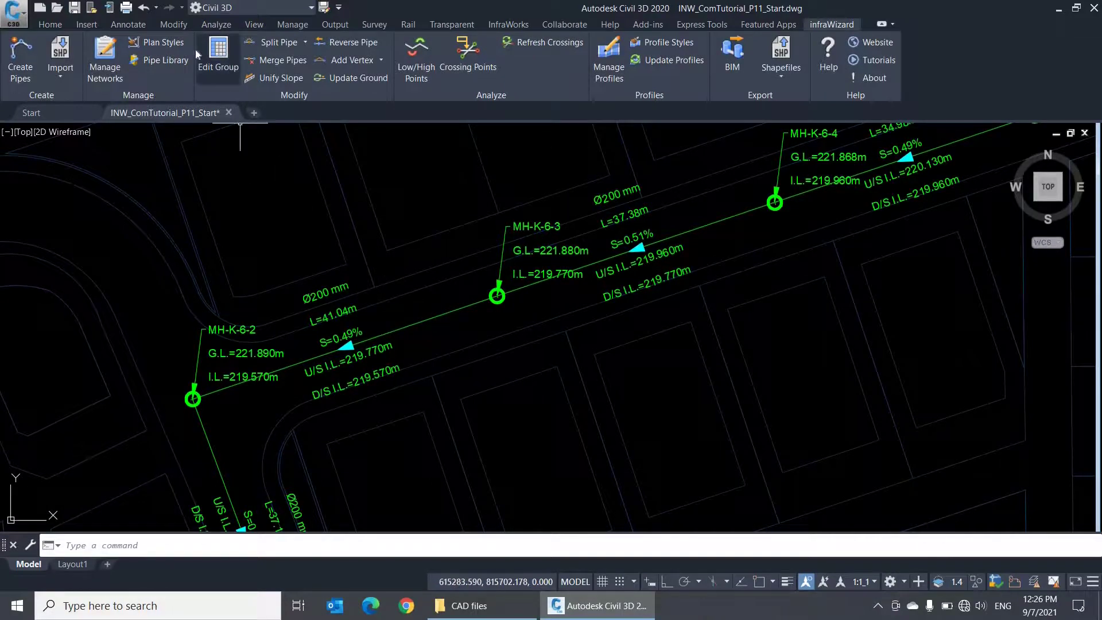
pyautogui.click(177, 43)
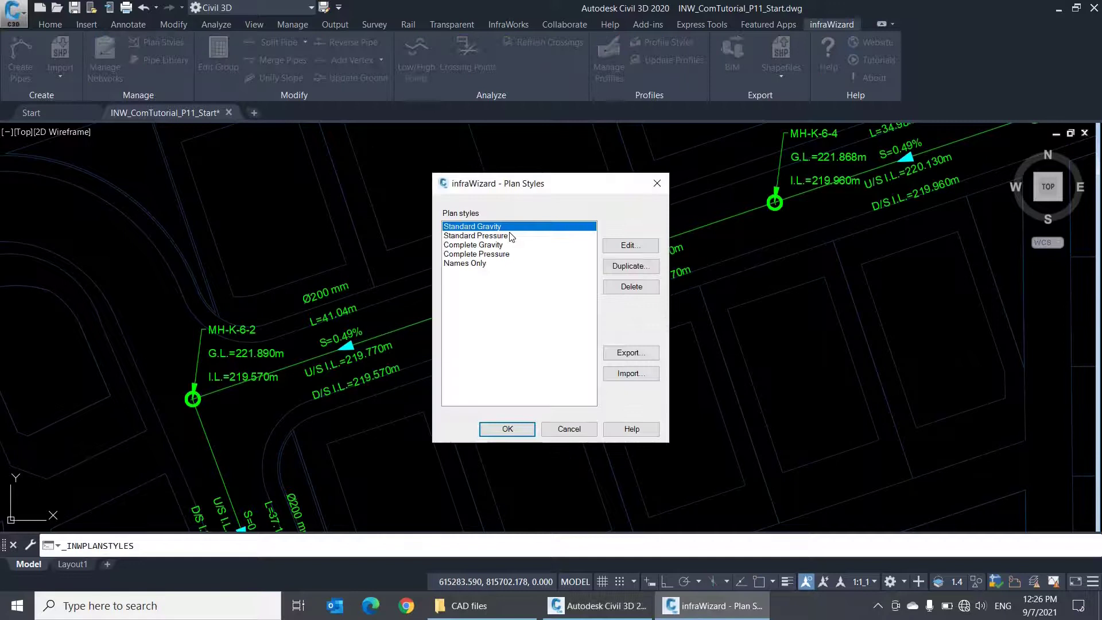
pyautogui.click(626, 247)
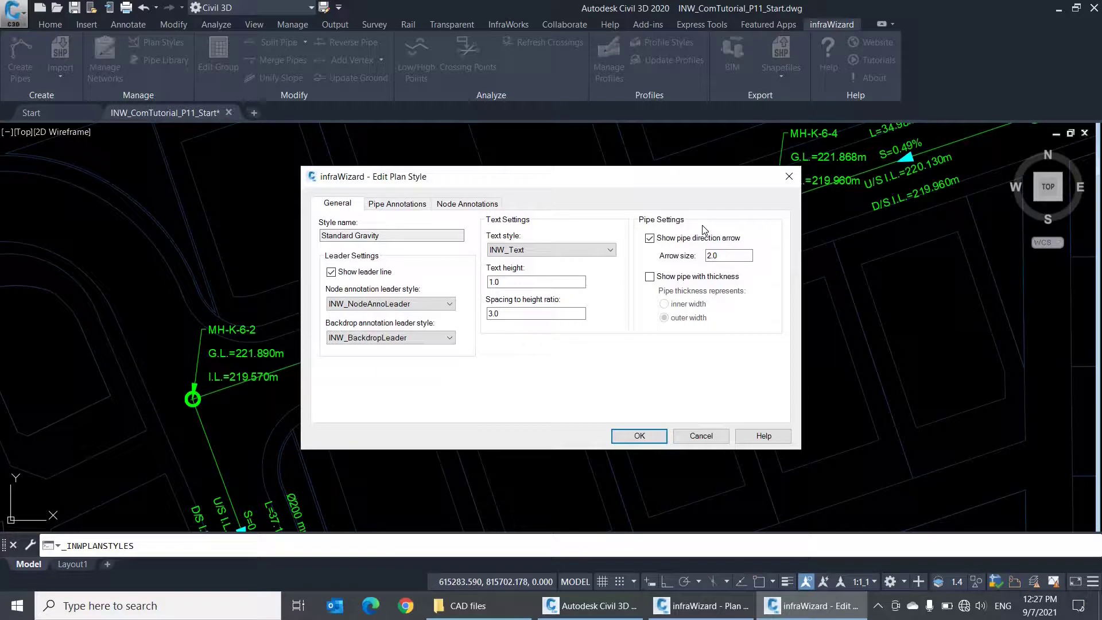
pyautogui.click(746, 256)
pyautogui.click(640, 436)
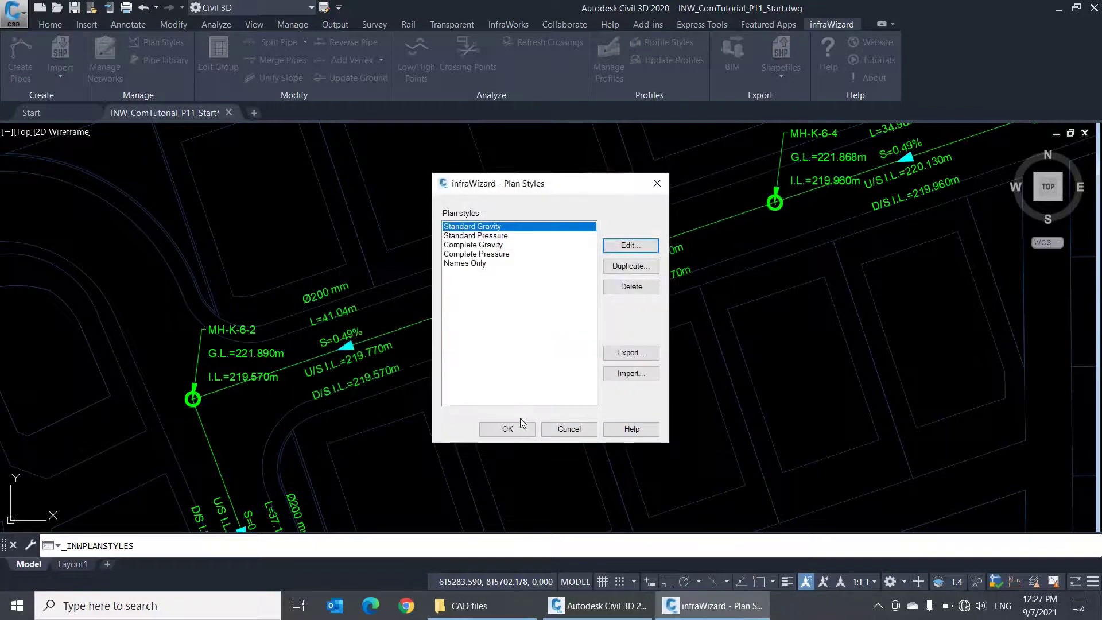
pyautogui.click(517, 428)
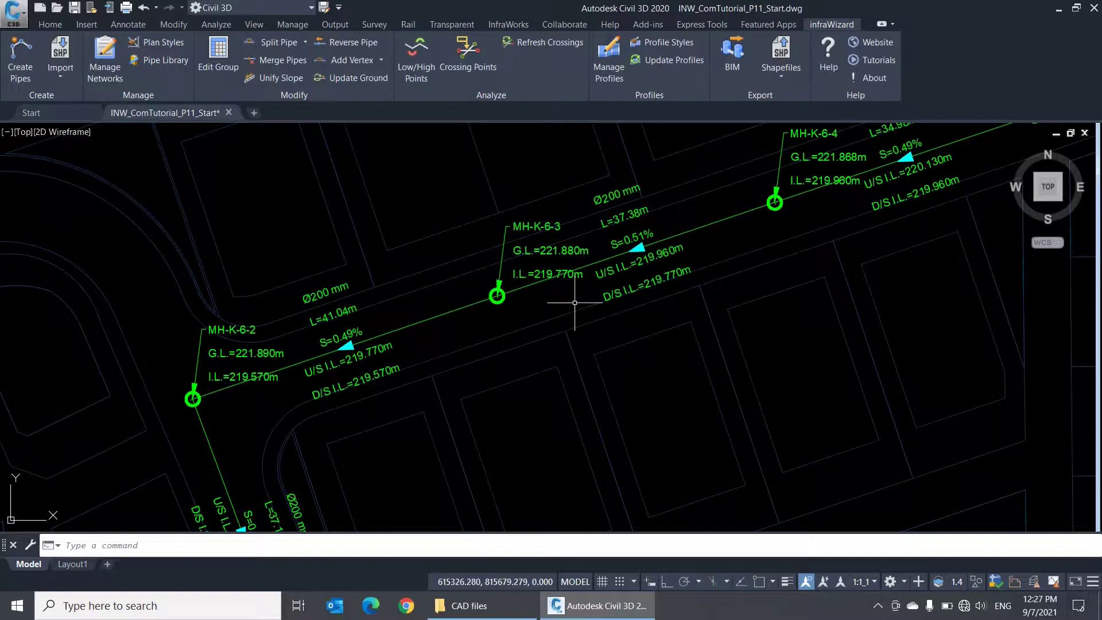
pyautogui.moveTo(574, 302)
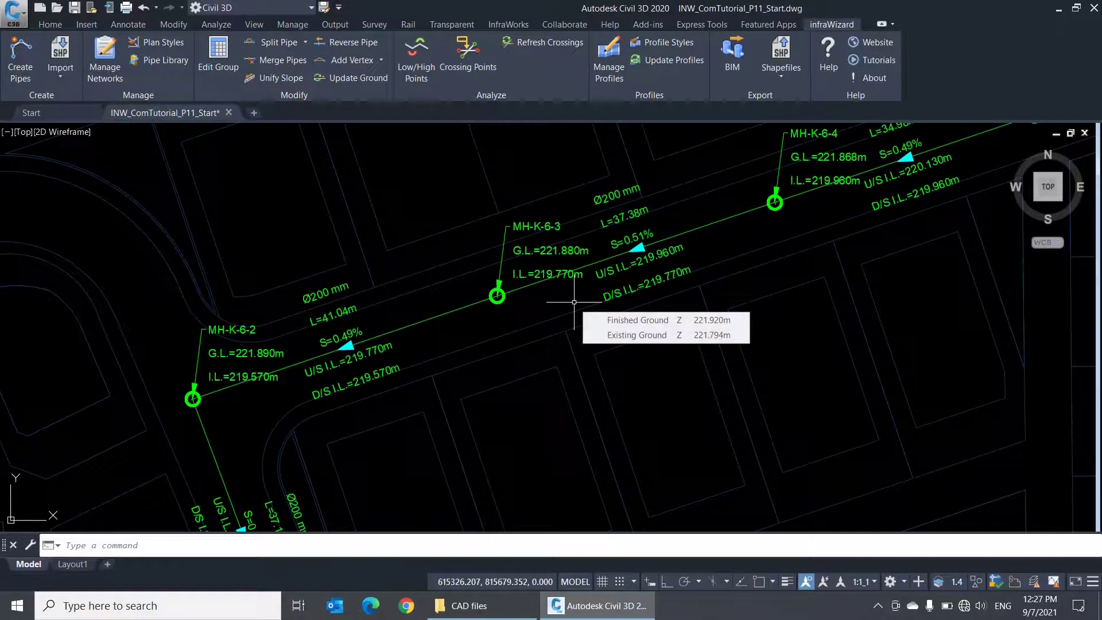
# Step: Change pipe CO-52's start invert level to 219.00 m, giving a 2.06% slope
pyautogui.click(676, 235)
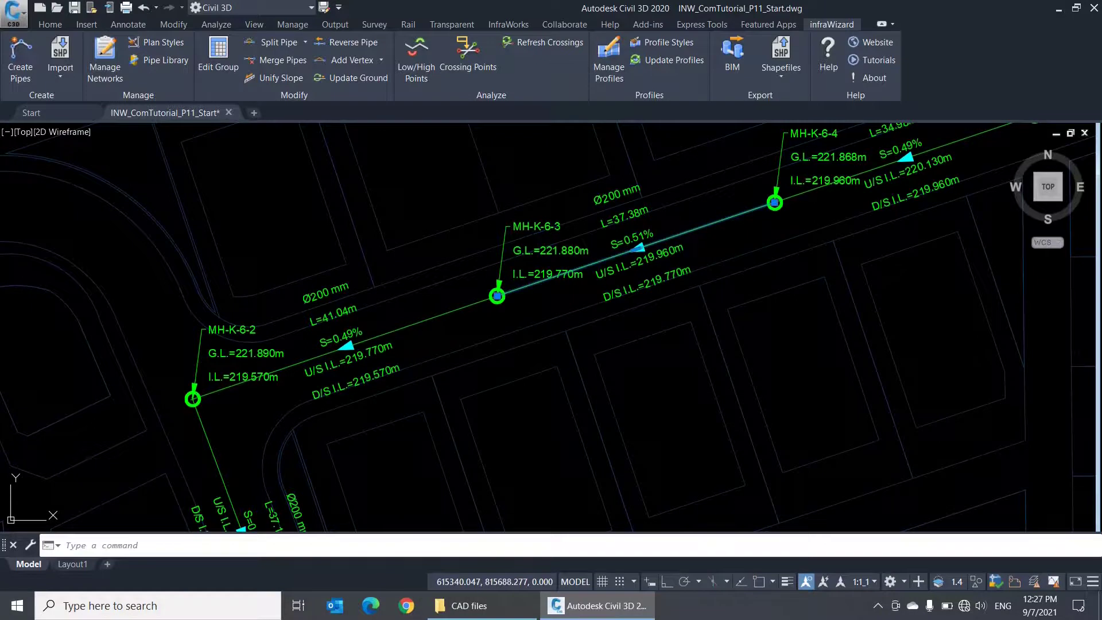
pyautogui.doubleClick(676, 235)
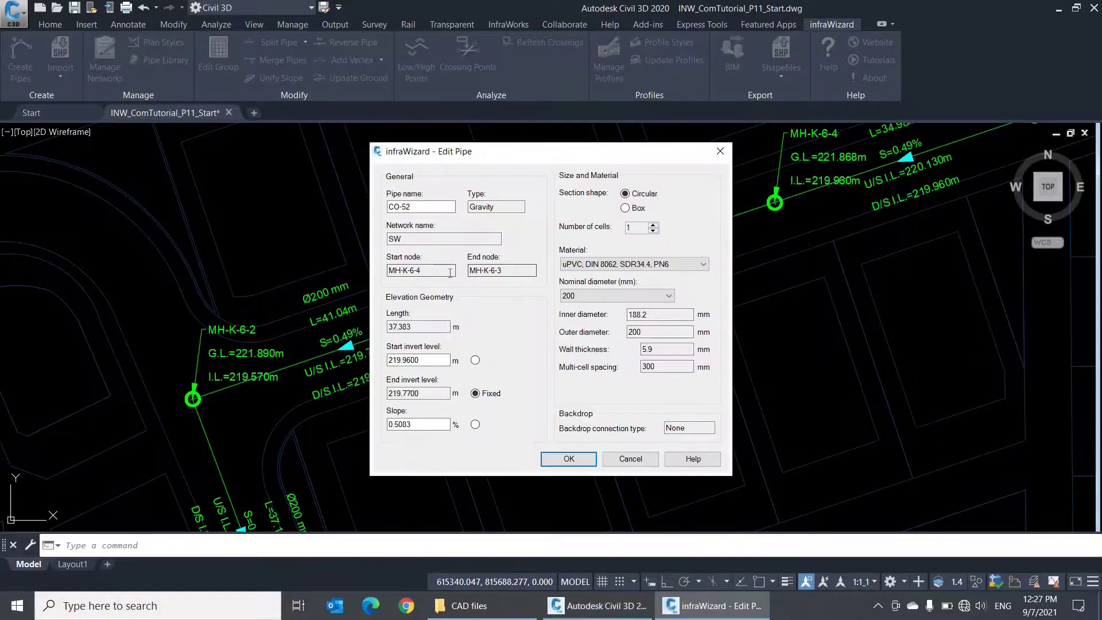
pyautogui.click(450, 272)
pyautogui.click(524, 272)
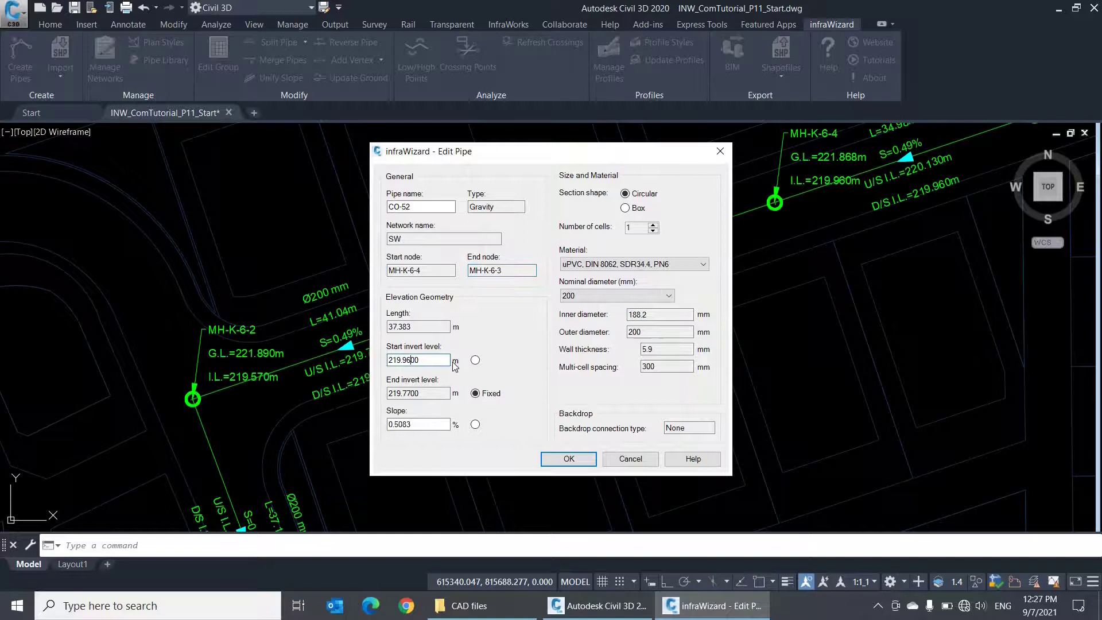
pyautogui.press('BackSpace')
pyautogui.click(545, 459)
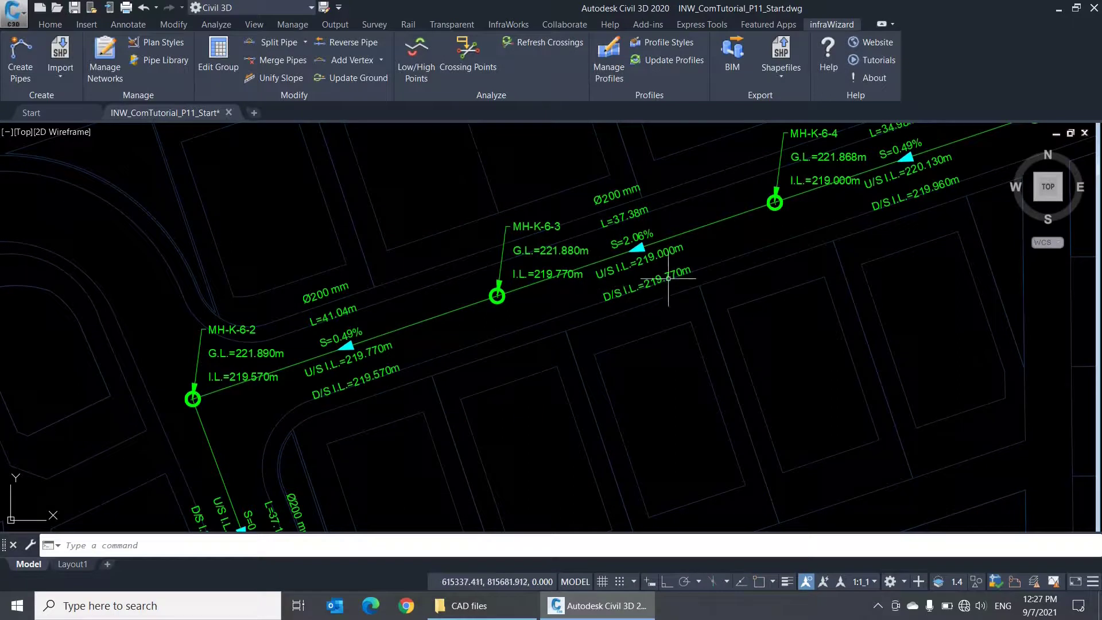
pyautogui.moveTo(700, 256); pyautogui.dragTo(657, 294, button='middle')
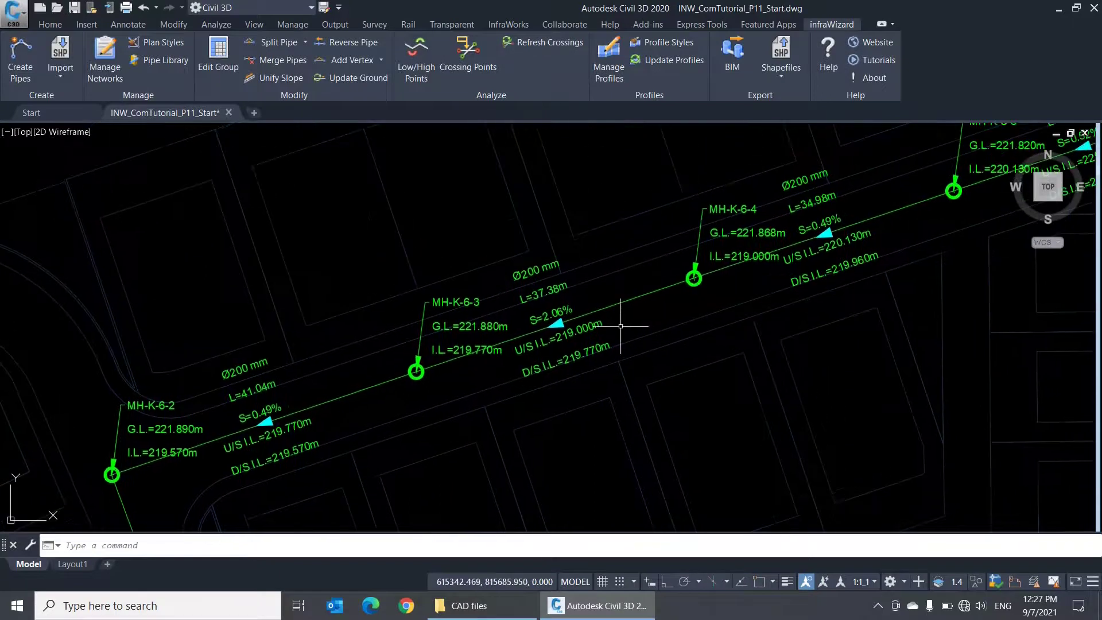
pyautogui.scroll(2, 620, 326)
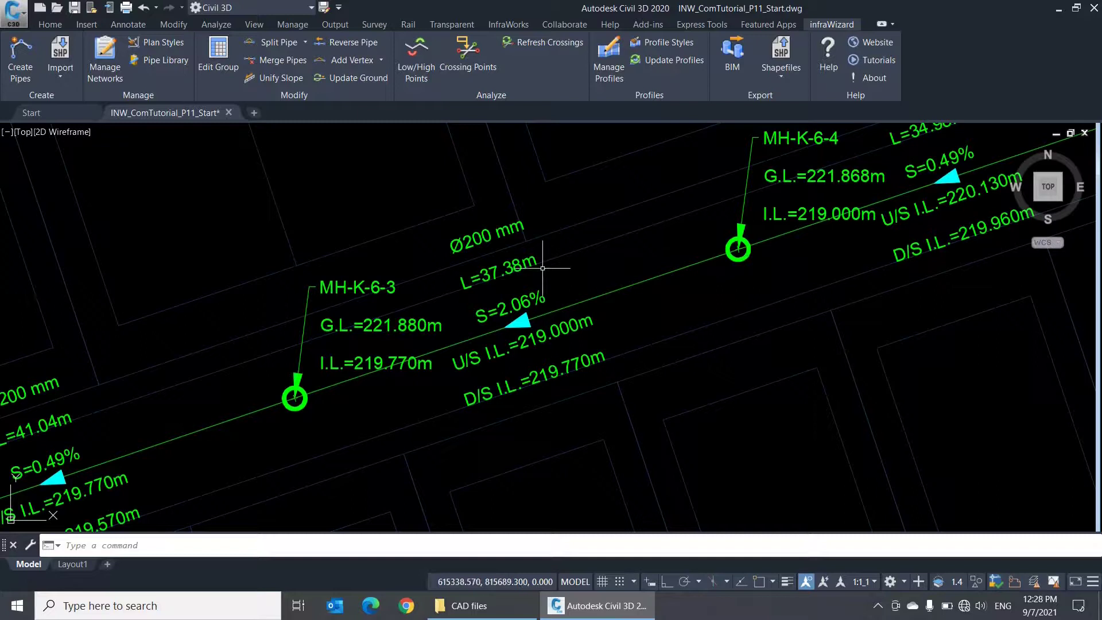
pyautogui.click(373, 43)
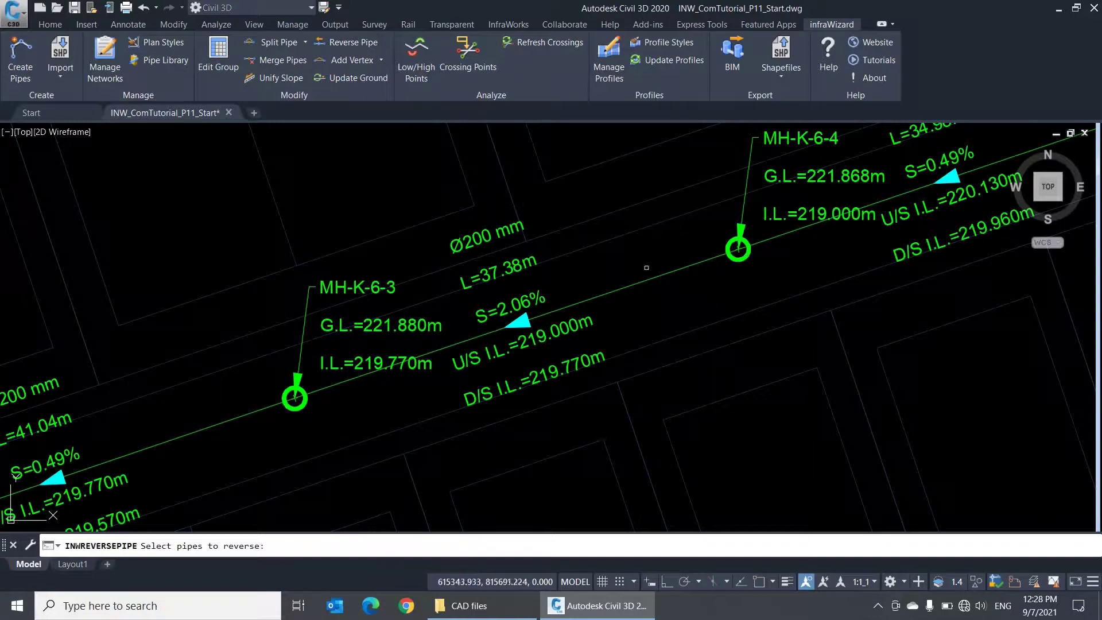
pyautogui.click(579, 299)
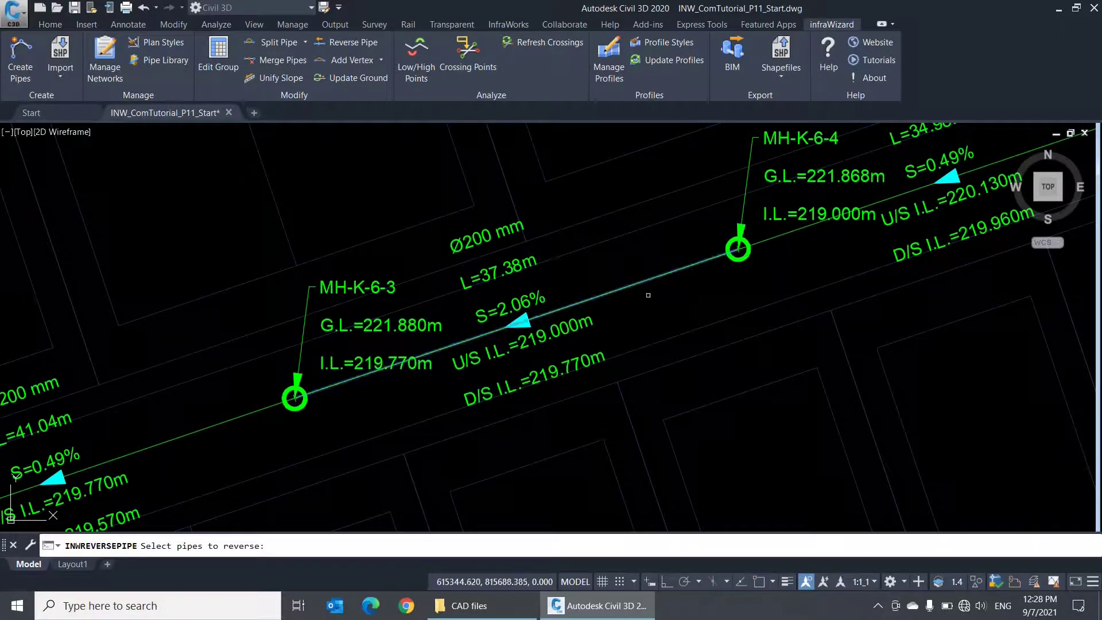
pyautogui.press('Return')
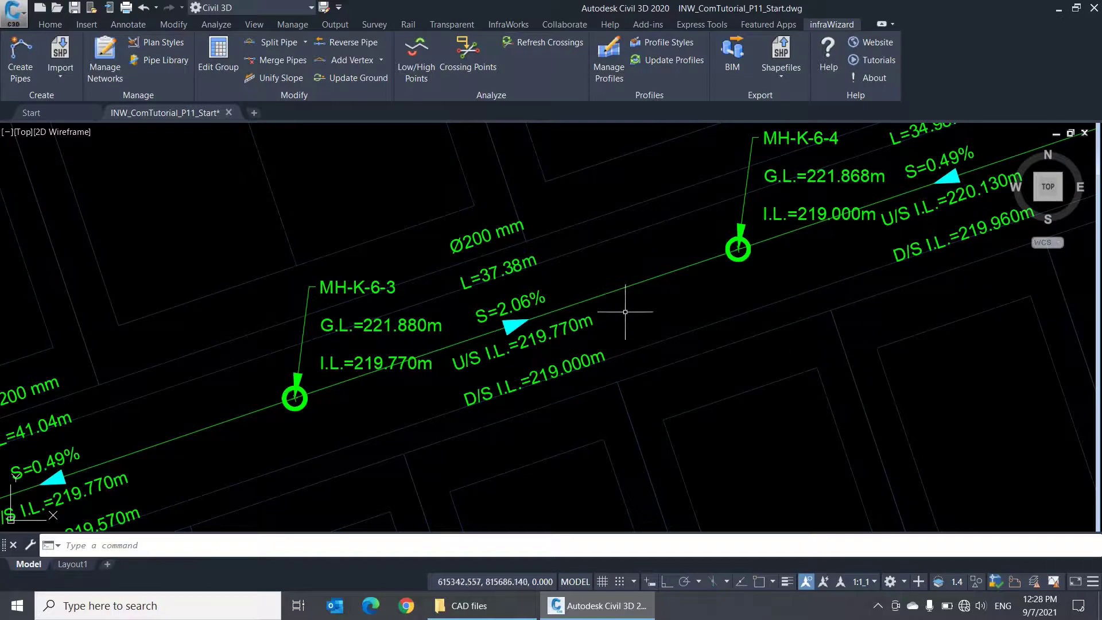
pyautogui.click(653, 277)
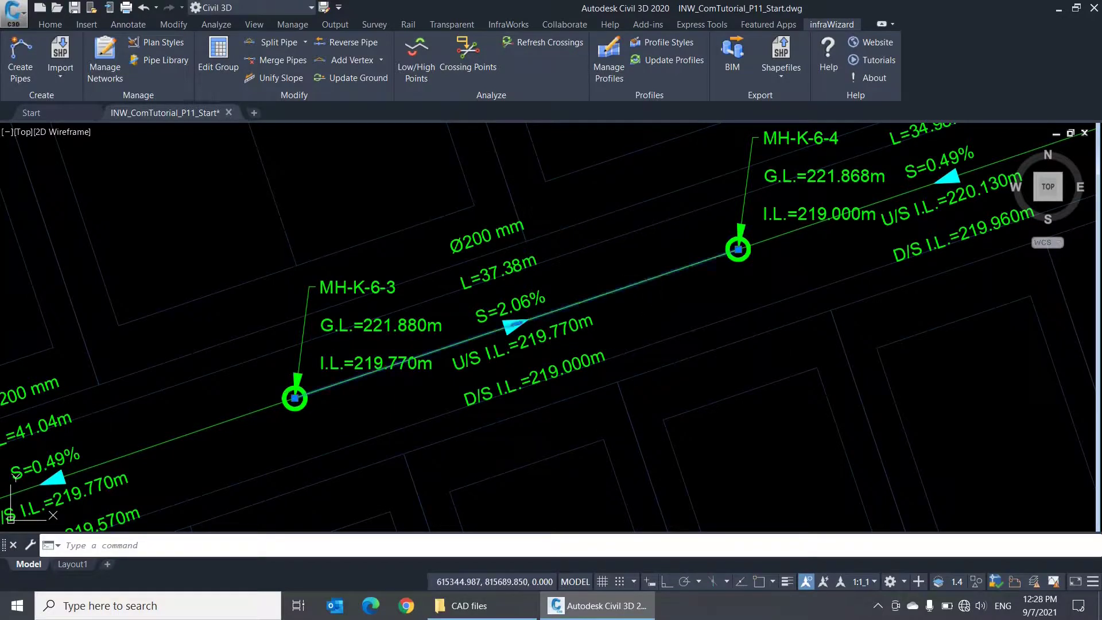
pyautogui.doubleClick(618, 284)
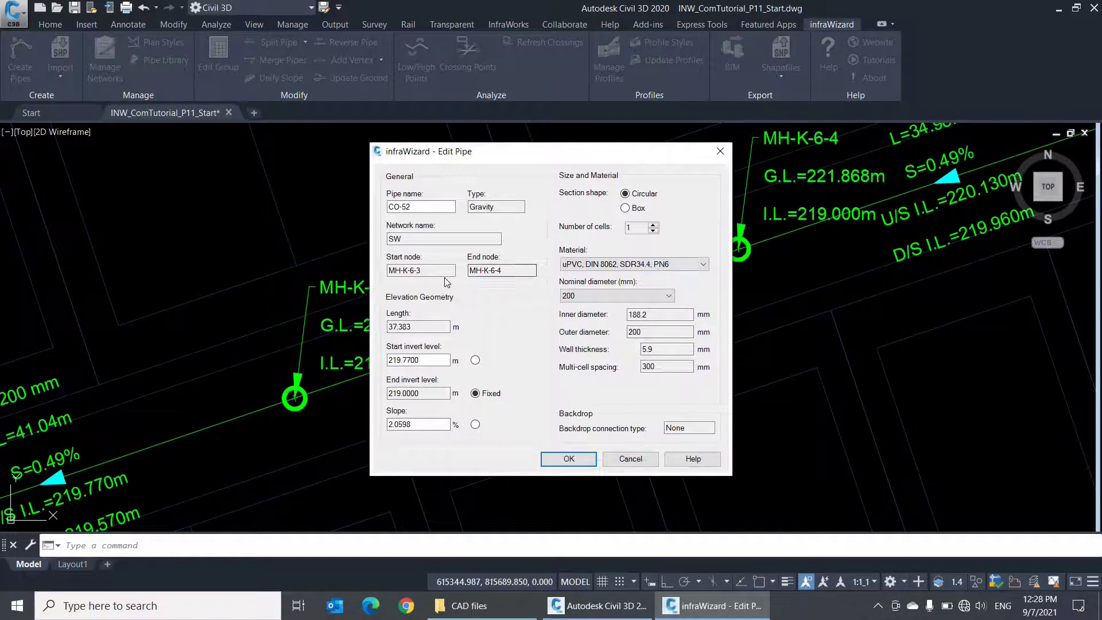
pyautogui.moveTo(437, 271); pyautogui.dragTo(380, 268)
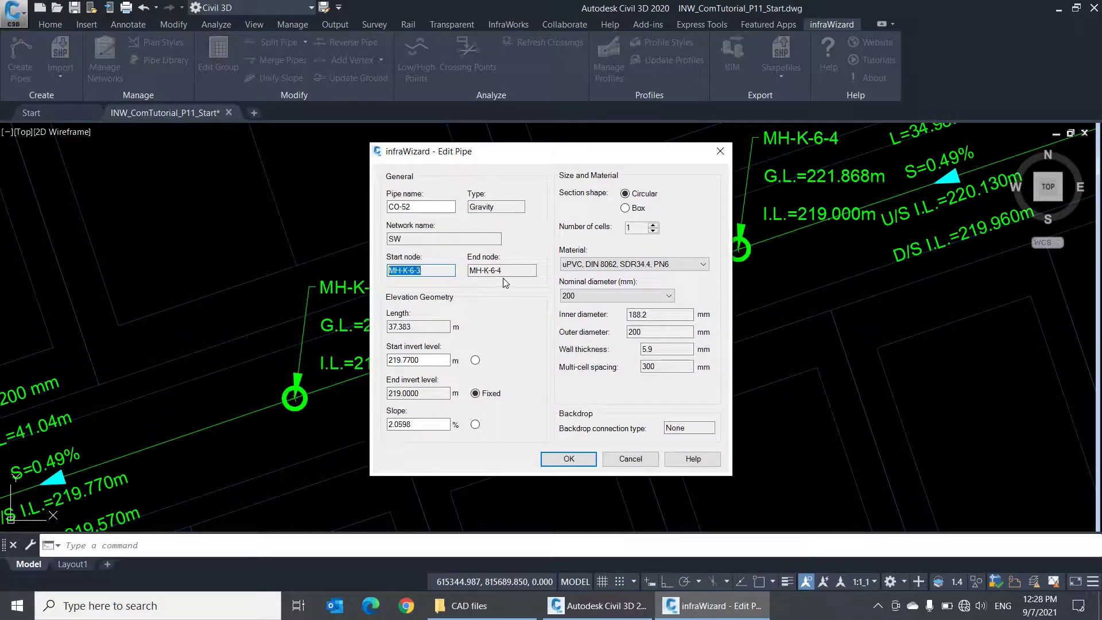
pyautogui.click(521, 272)
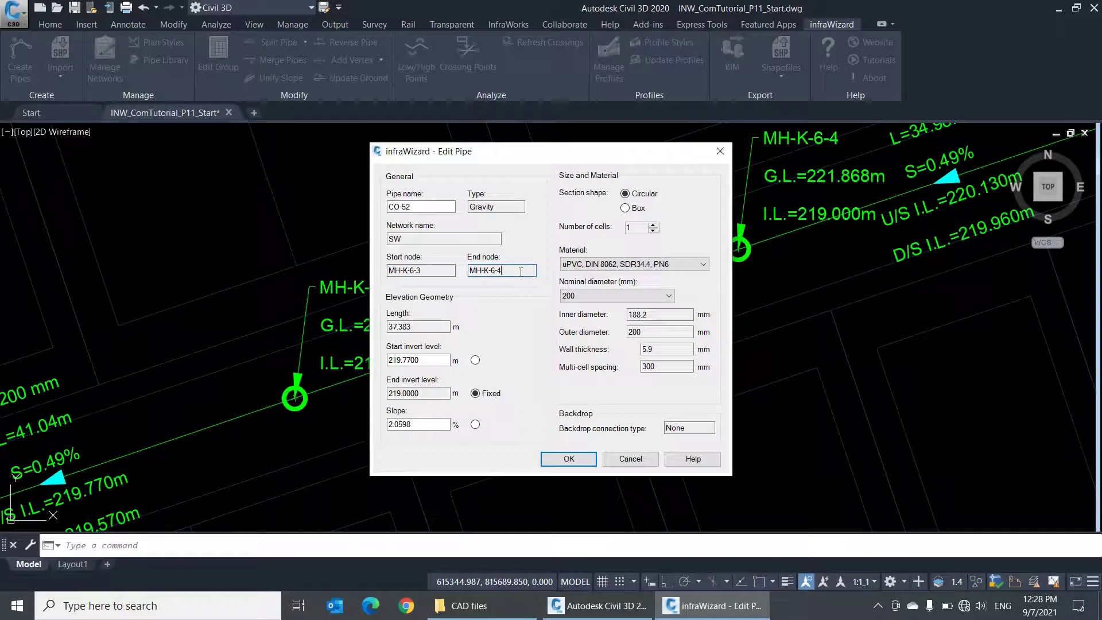
pyautogui.click(568, 459)
pyautogui.write('u')
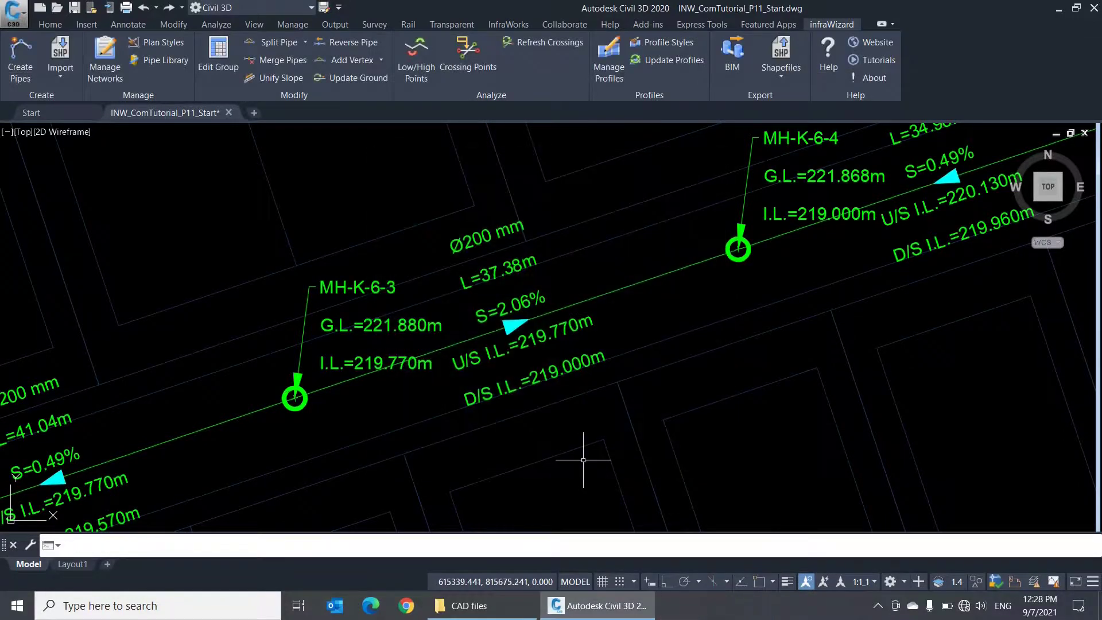
pyautogui.press('Return')
pyautogui.press('Return')
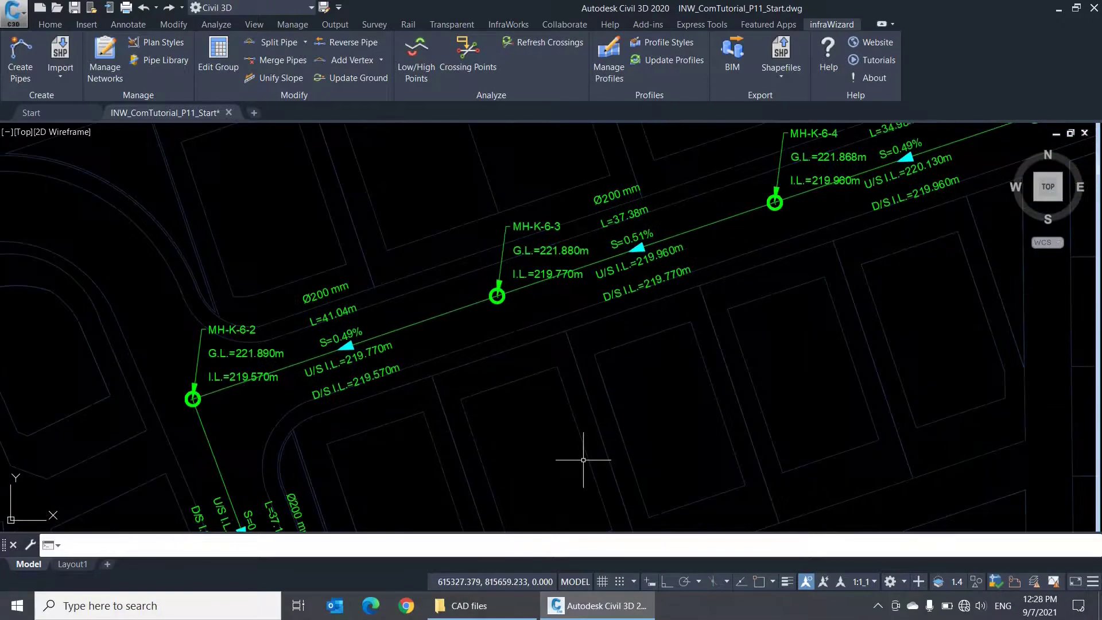
# Step: Turn on 'Show pipe with thickness' (outer width) in the Standard Gravity plan style
pyautogui.click(180, 44)
pyautogui.click(626, 246)
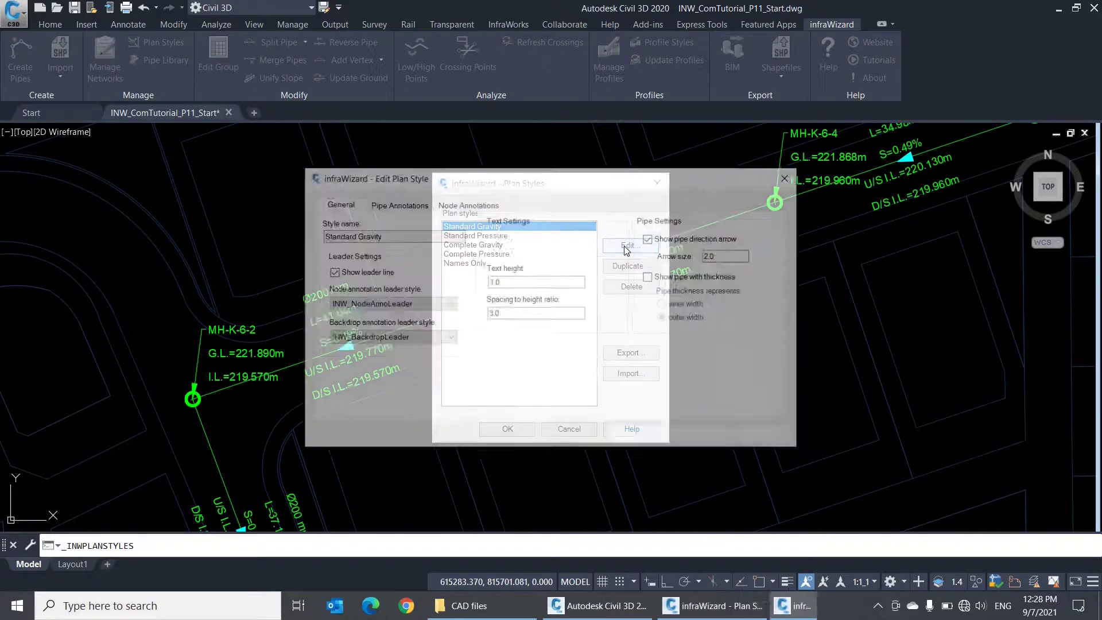
pyautogui.click(712, 282)
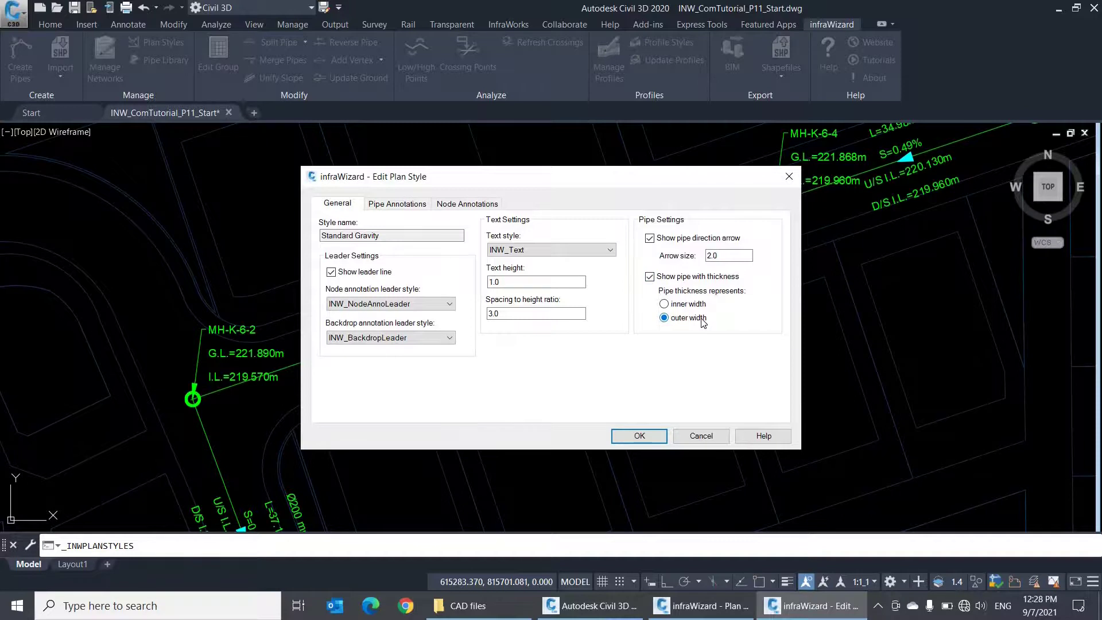
pyautogui.click(645, 440)
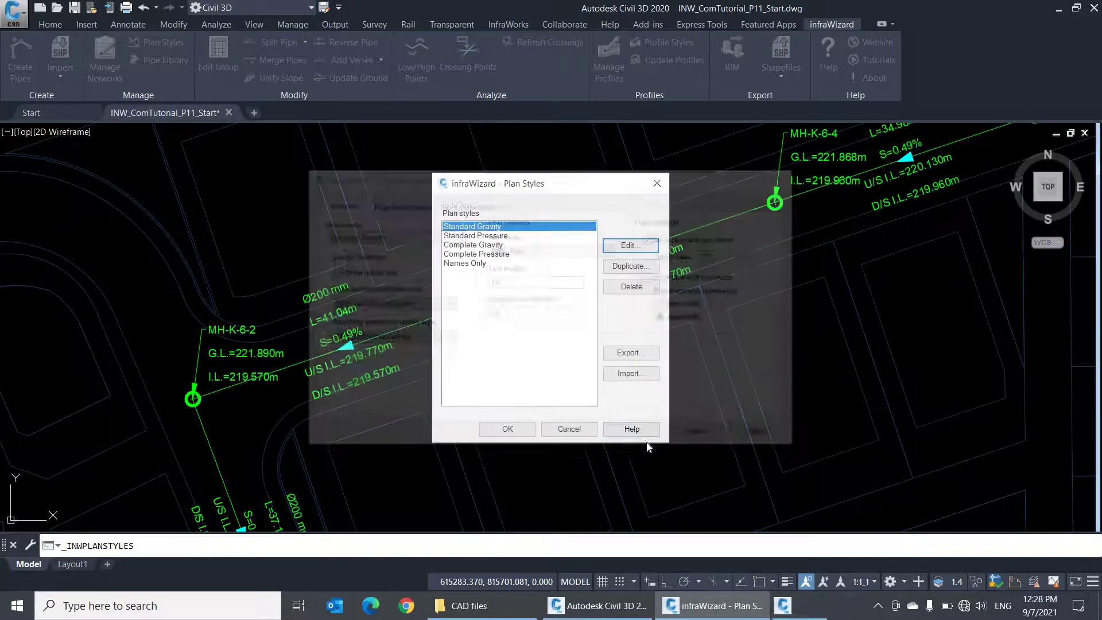
pyautogui.click(522, 425)
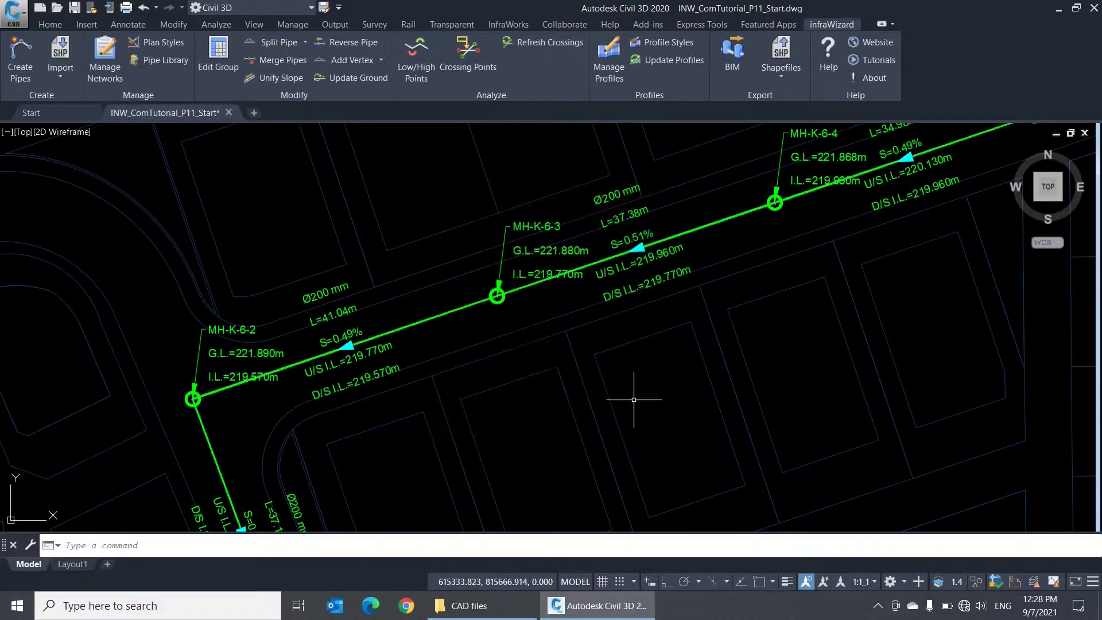
pyautogui.moveTo(702, 247); pyautogui.dragTo(462, 386, button='middle')
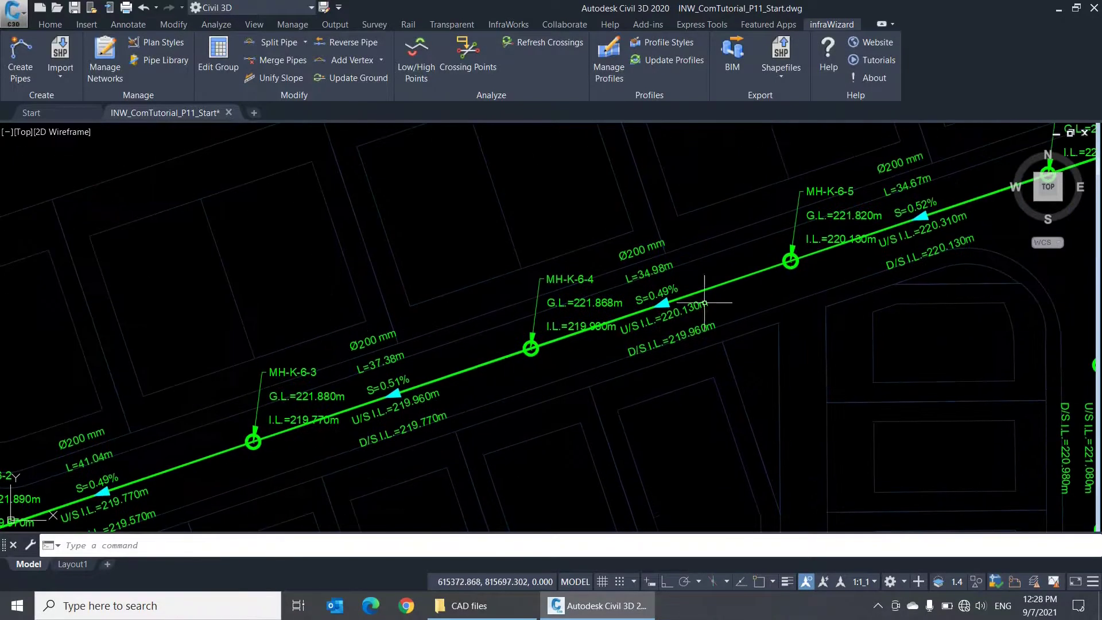
pyautogui.scroll(1, 719, 292)
pyautogui.scroll(2, 720, 284)
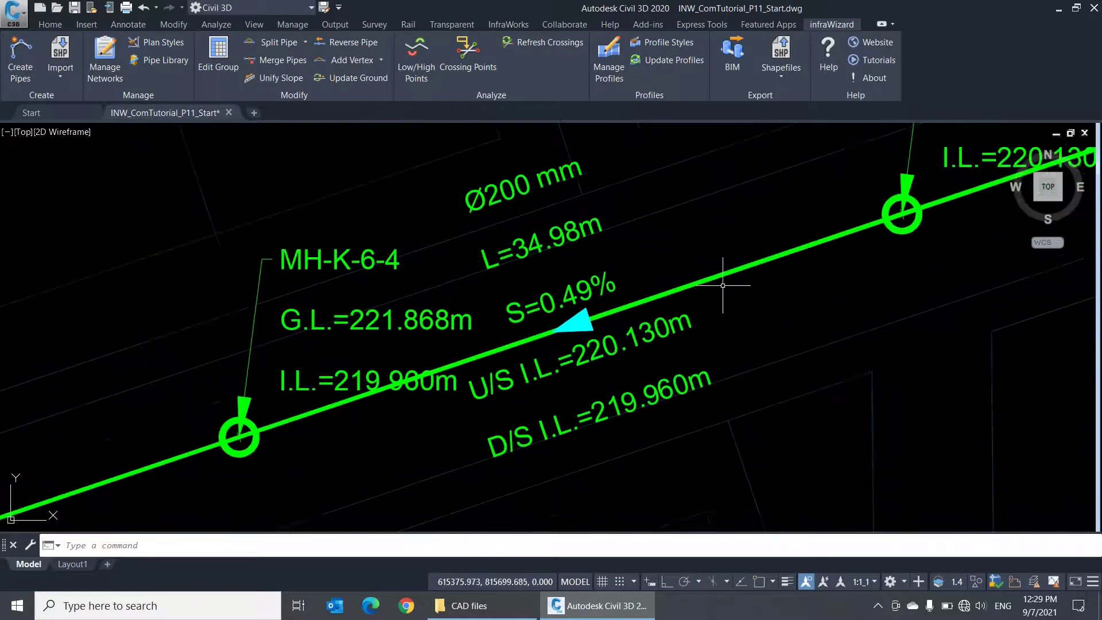
pyautogui.doubleClick(708, 313)
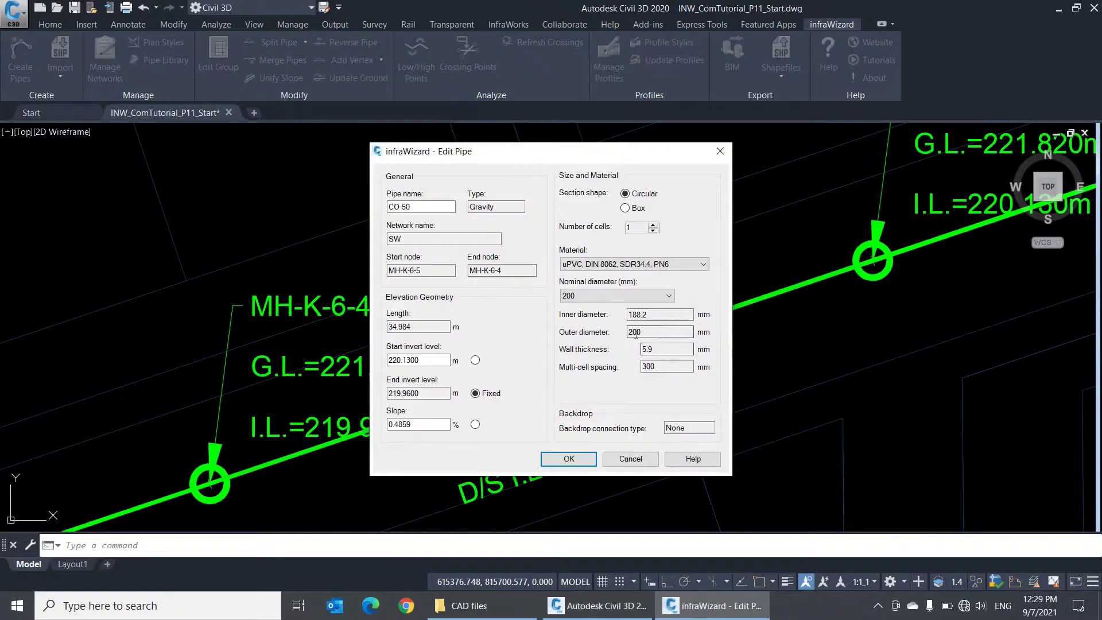
pyautogui.moveTo(660, 332); pyautogui.dragTo(599, 338)
pyautogui.click(647, 297)
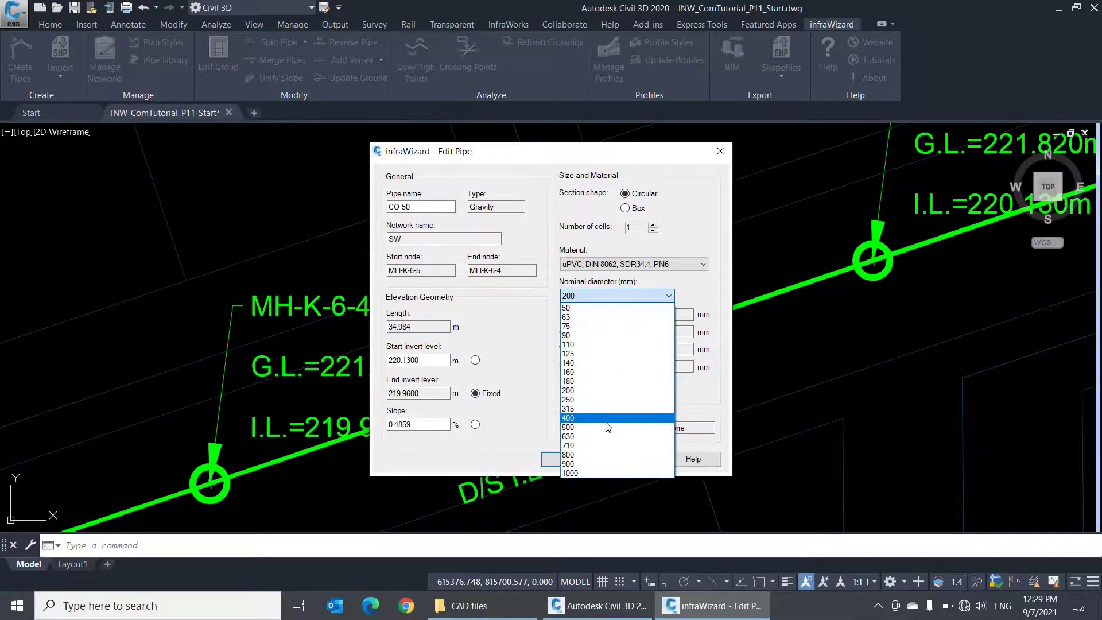
pyautogui.click(607, 427)
pyautogui.click(571, 459)
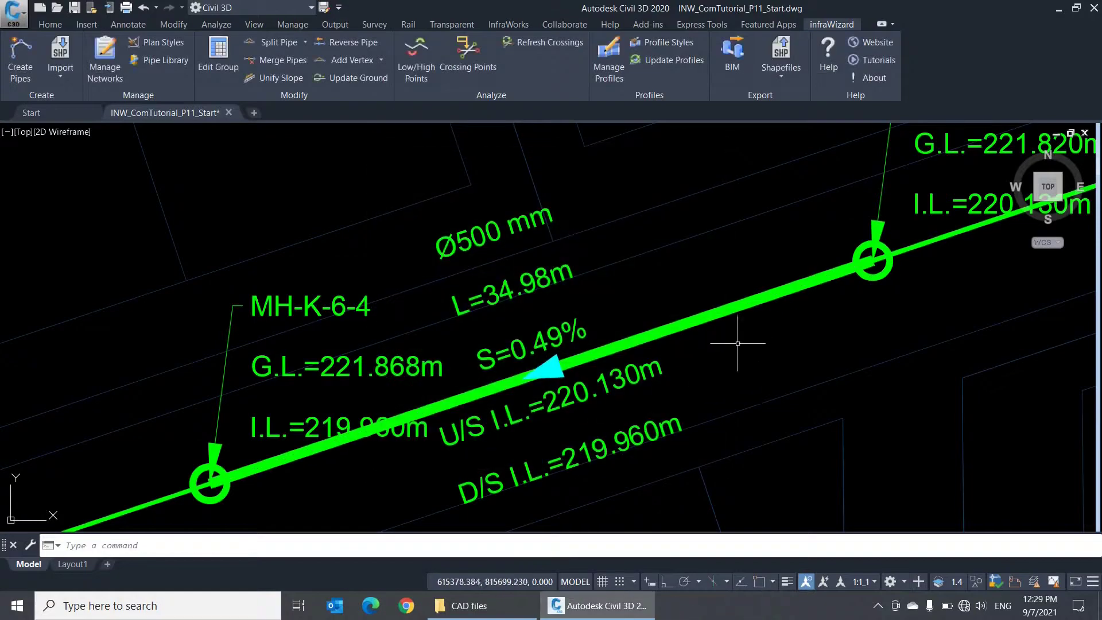
pyautogui.moveTo(730, 365); pyautogui.dragTo(710, 315, button='middle')
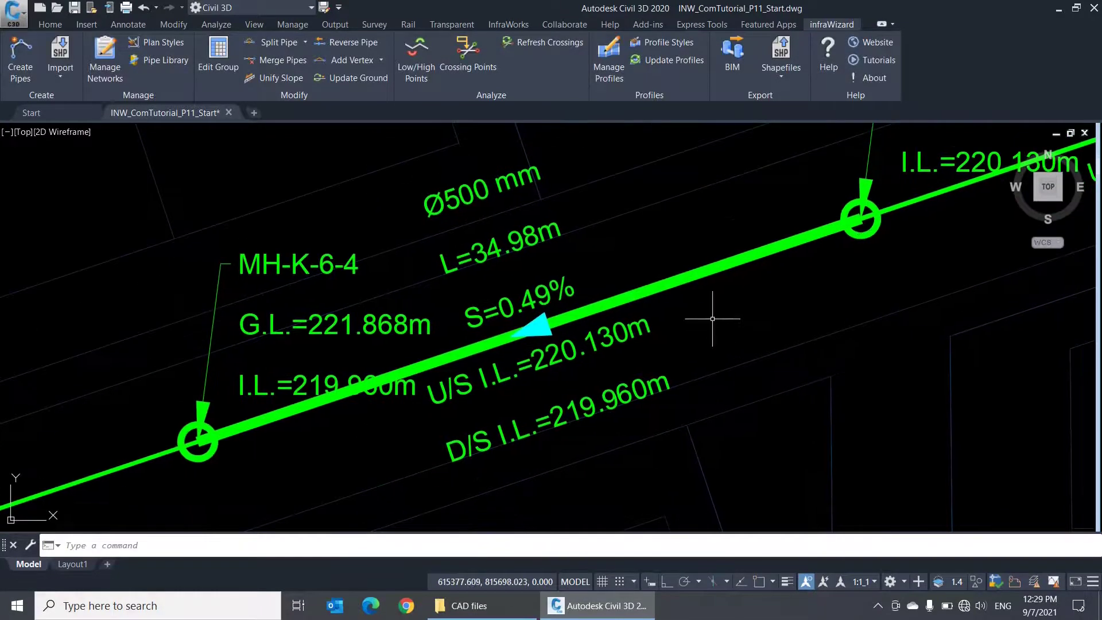
pyautogui.doubleClick(711, 267)
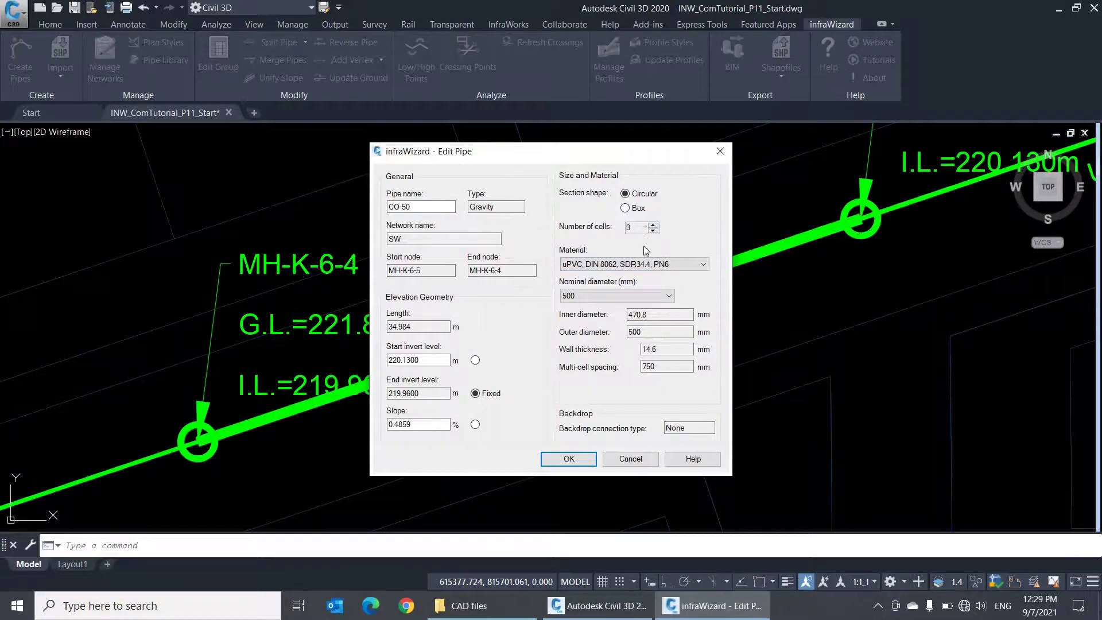
pyautogui.click(569, 459)
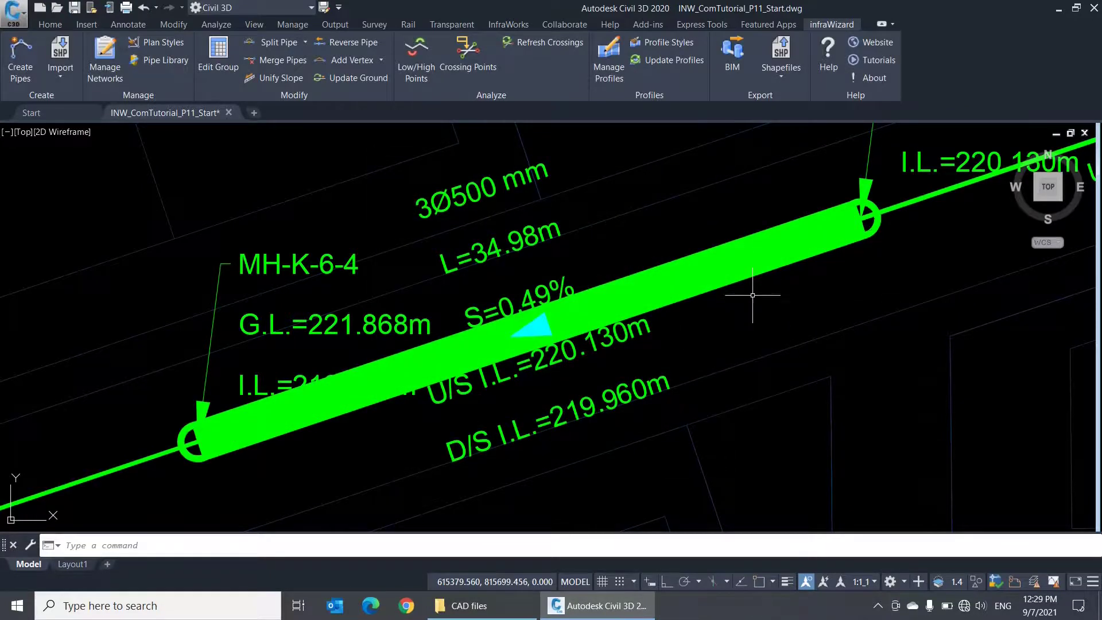
pyautogui.hotkey('ctrl', 'z')
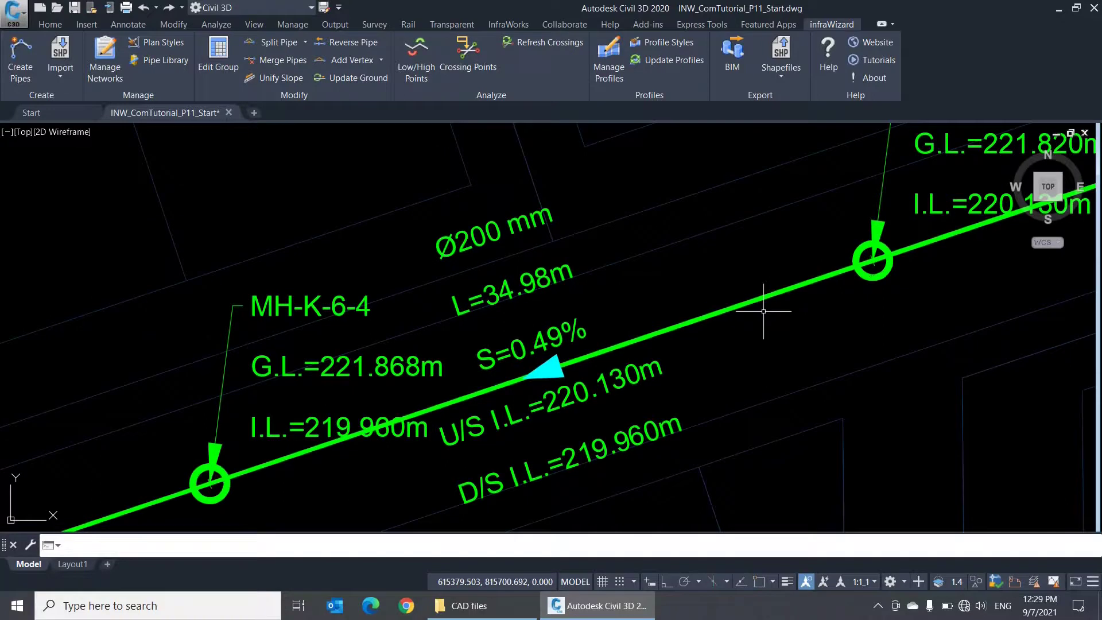
# Step: Open Standard Gravity's Pipe Annotations and review the Start/End Invert Level and Slope formats
pyautogui.click(175, 47)
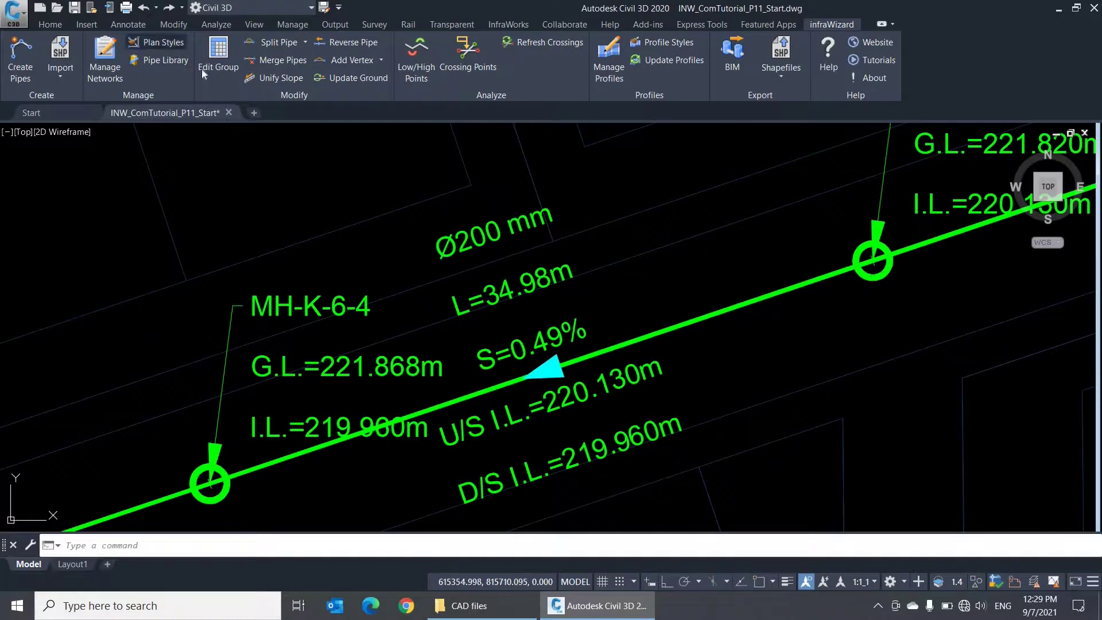
pyautogui.click(628, 246)
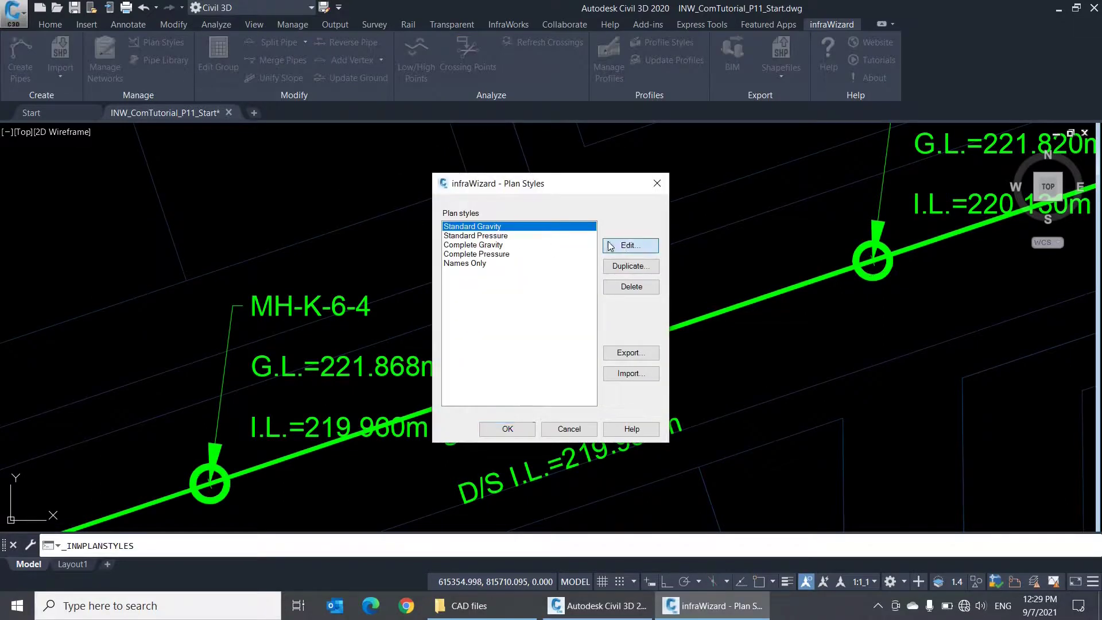
pyautogui.click(418, 205)
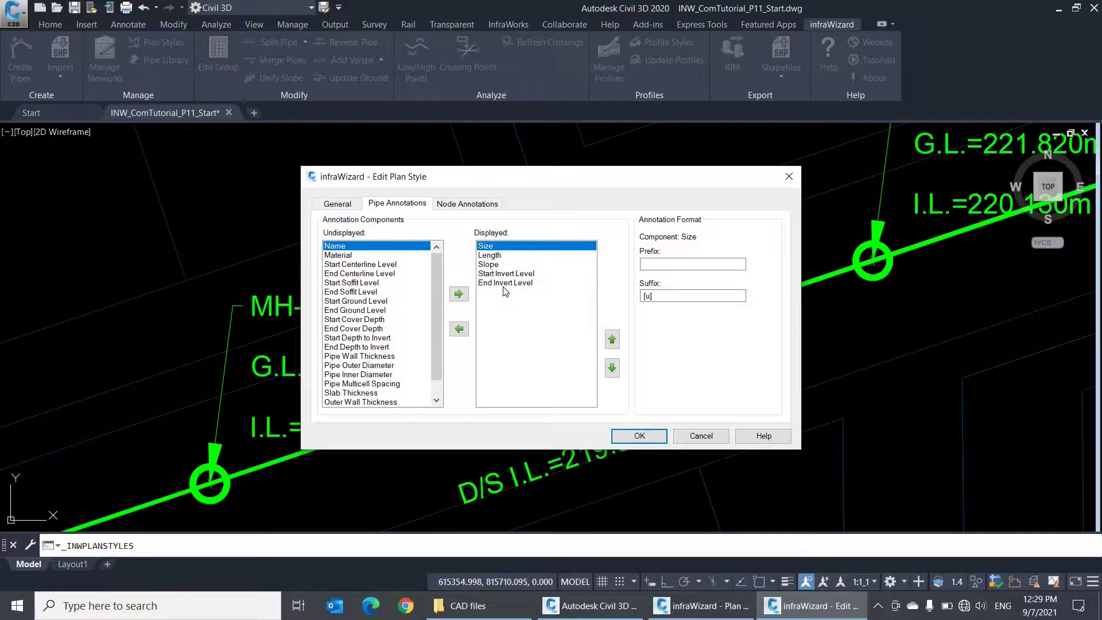
pyautogui.moveTo(438, 288)
pyautogui.mouseDown()
pyautogui.moveTo(438, 298)
pyautogui.moveTo(437, 285)
pyautogui.mouseUp()
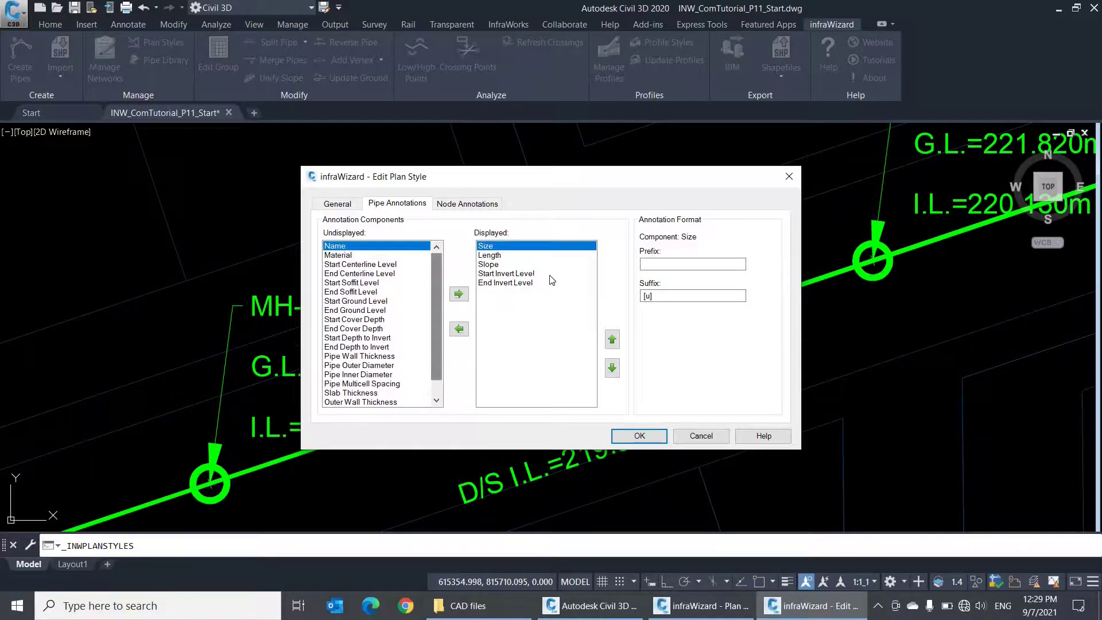
pyautogui.click(550, 275)
pyautogui.click(549, 285)
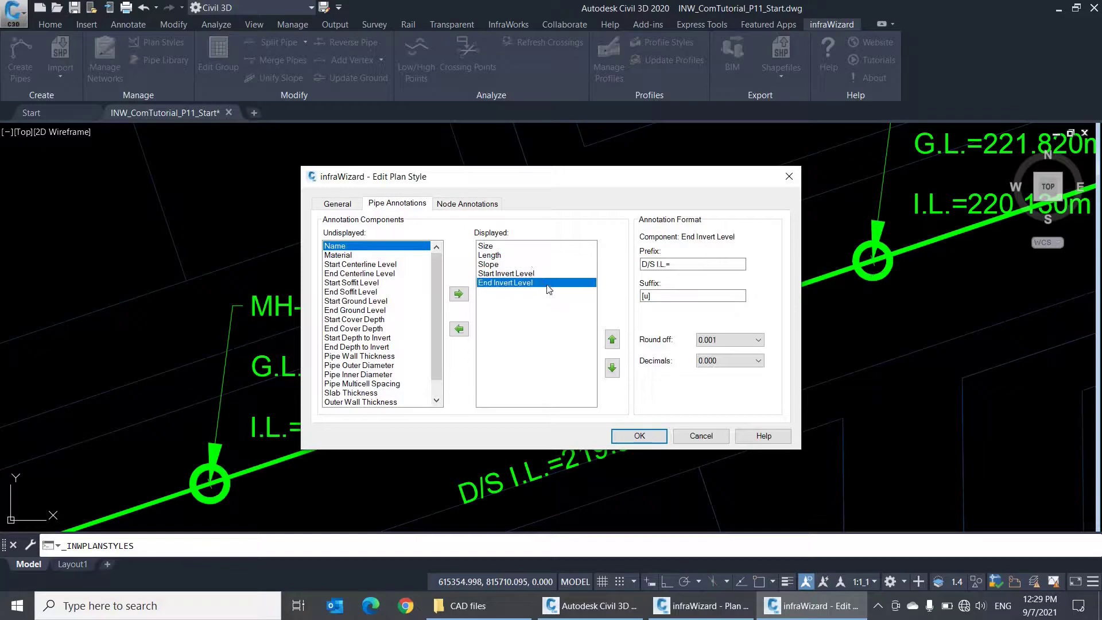
pyautogui.click(531, 264)
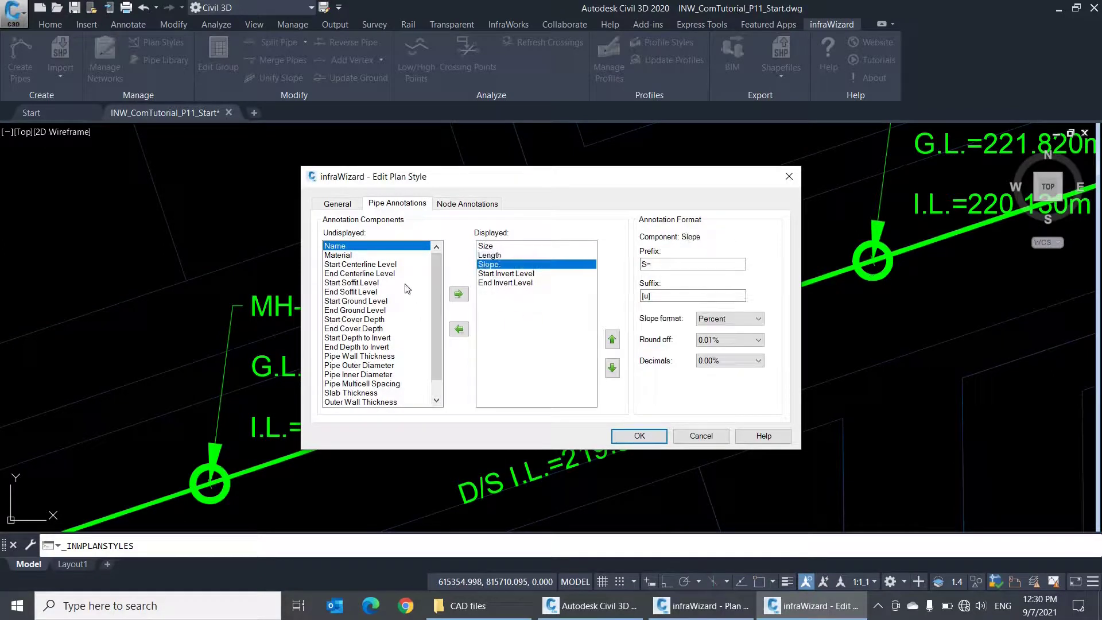
# Step: Try adding then removing Name, Material and Start/End Centerline Level annotations
pyautogui.click(459, 294)
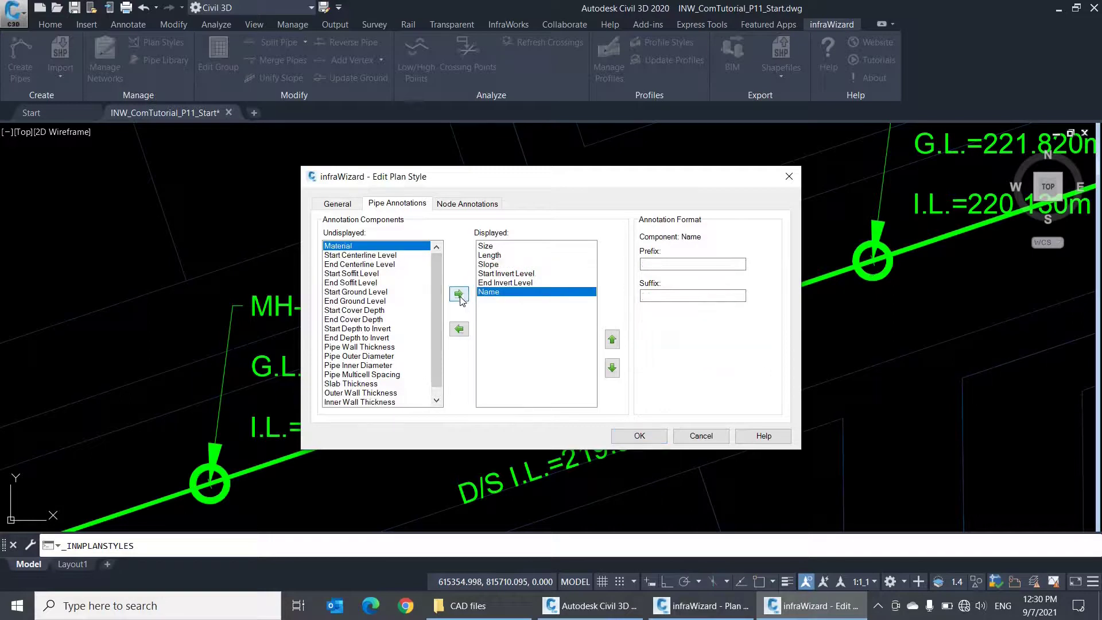
pyautogui.click(459, 294)
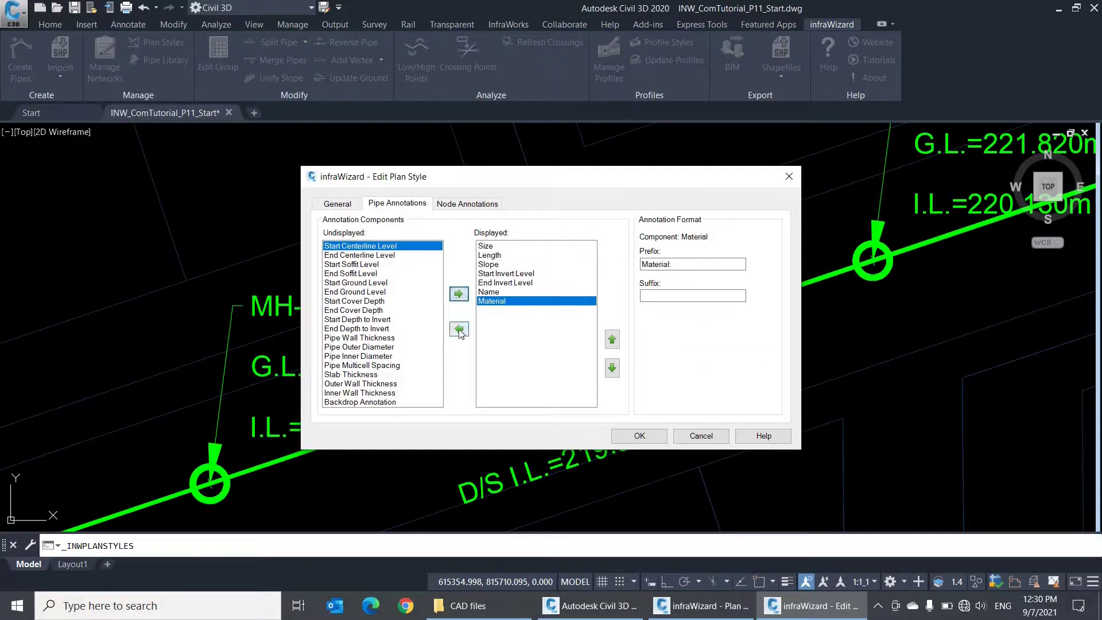
pyautogui.click(459, 329)
pyautogui.click(459, 329)
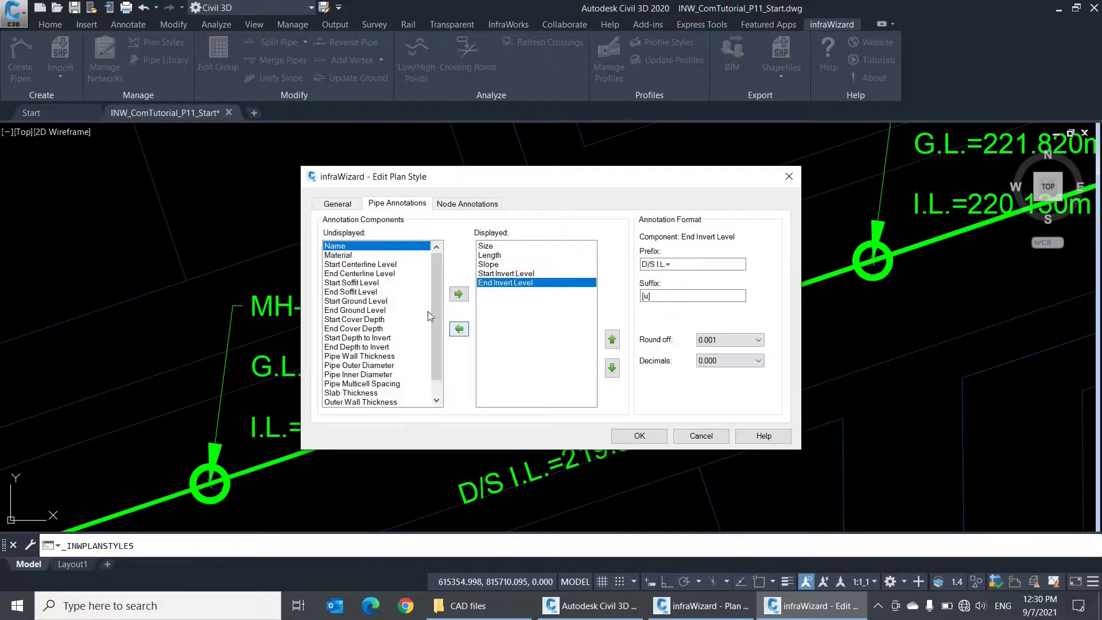
pyautogui.doubleClick(398, 266)
pyautogui.doubleClick(399, 265)
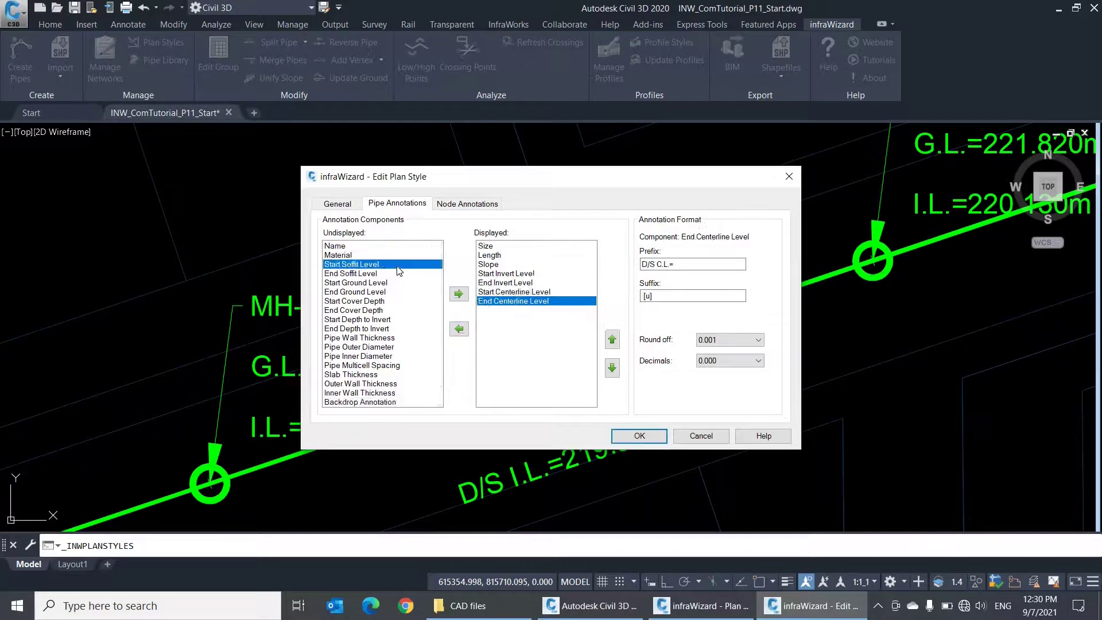
pyautogui.doubleClick(490, 300)
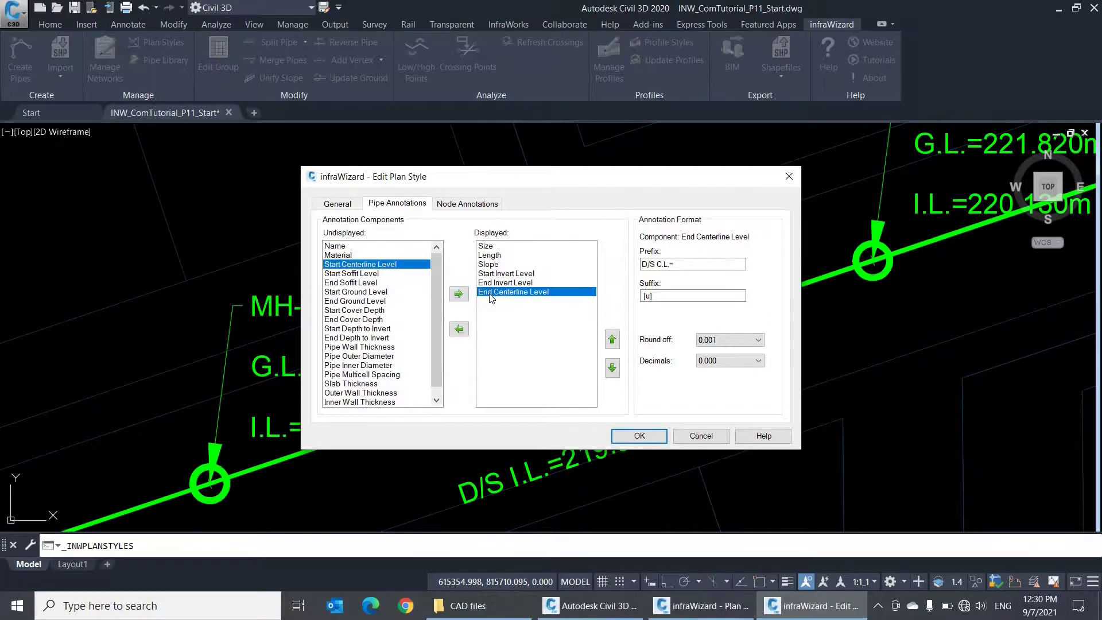
pyautogui.doubleClick(491, 298)
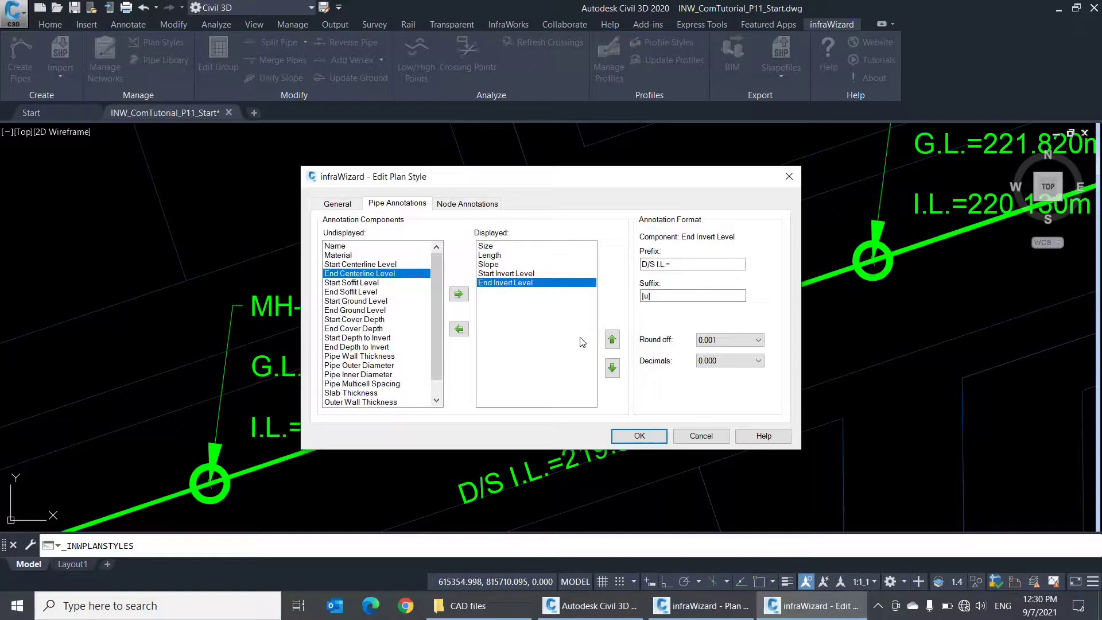
# Step: Reorder the annotations so End Invert Level sits below Start Invert Level
pyautogui.click(612, 341)
pyautogui.click(612, 340)
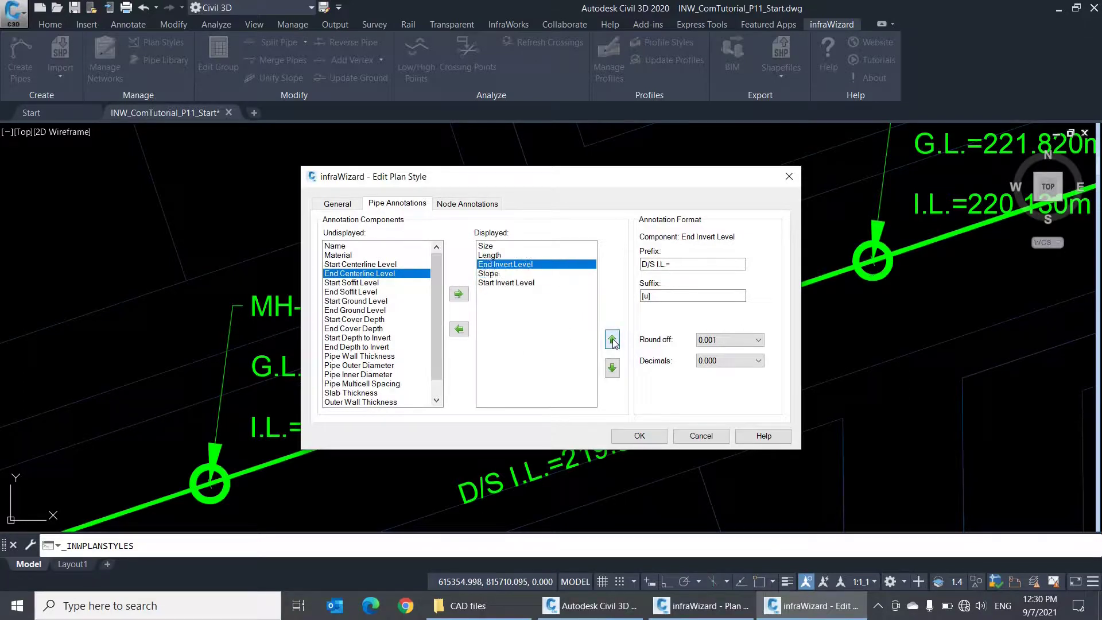
pyautogui.click(612, 340)
pyautogui.click(611, 368)
pyautogui.click(612, 368)
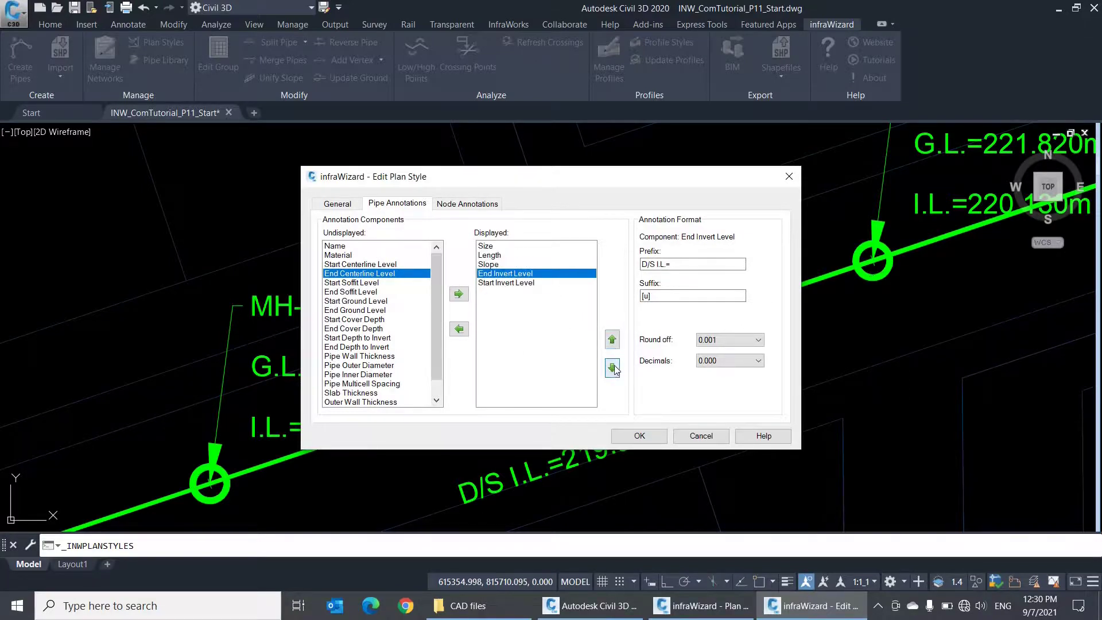
pyautogui.click(612, 368)
# Step: Review Start Invert Level's prefix 'U/S I.L.=' and suffix '[u]'
pyautogui.click(526, 275)
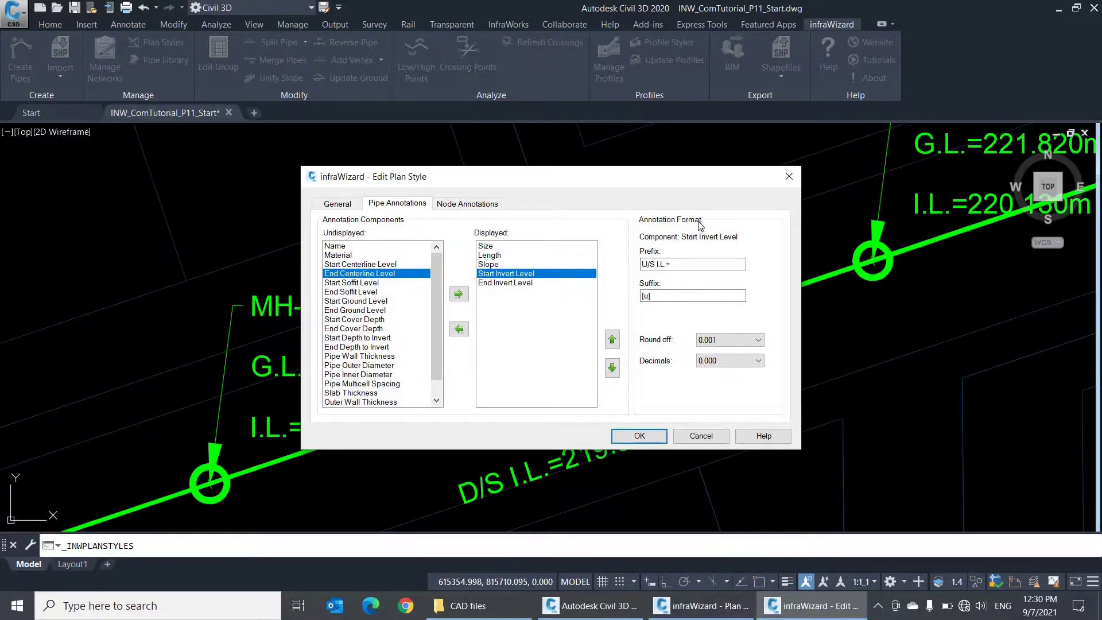
pyautogui.click(689, 265)
pyautogui.click(691, 297)
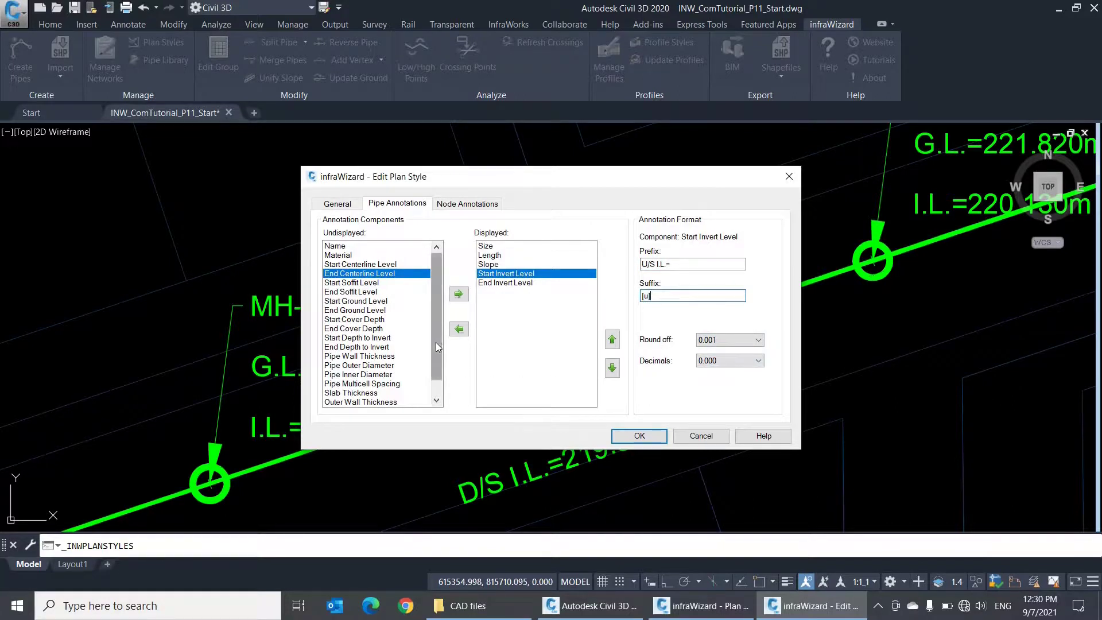
# Step: Display the Backdrop Annotation (B/D I.L.=) on pipe labels and apply the plan style
pyautogui.moveTo(435, 342); pyautogui.dragTo(435, 363)
pyautogui.click(358, 402)
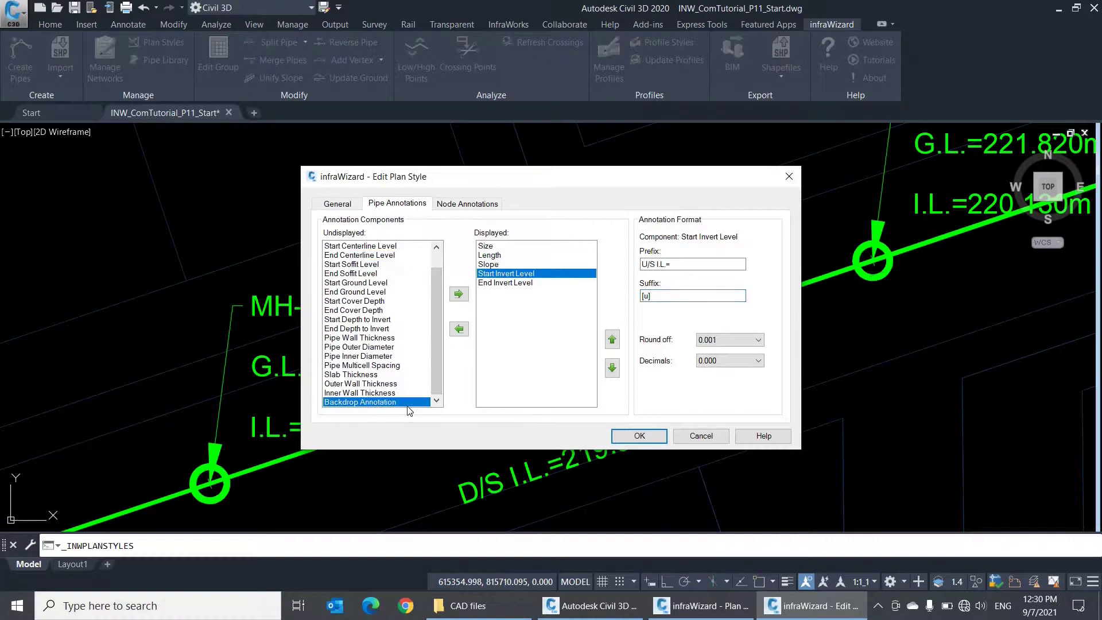
pyautogui.doubleClick(408, 404)
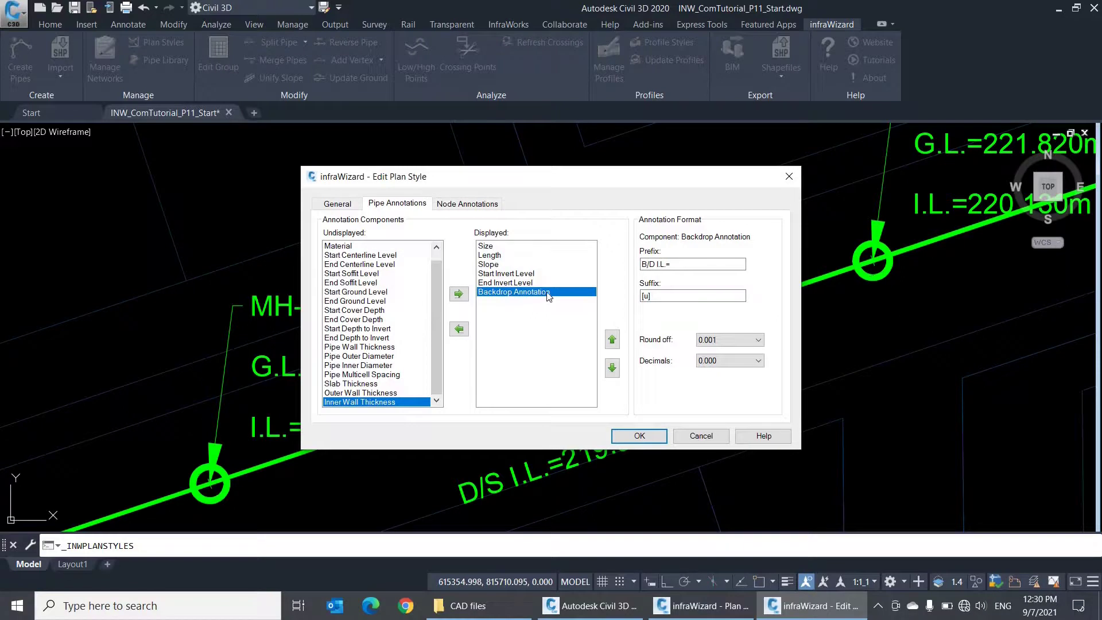
pyautogui.click(636, 436)
pyautogui.click(529, 428)
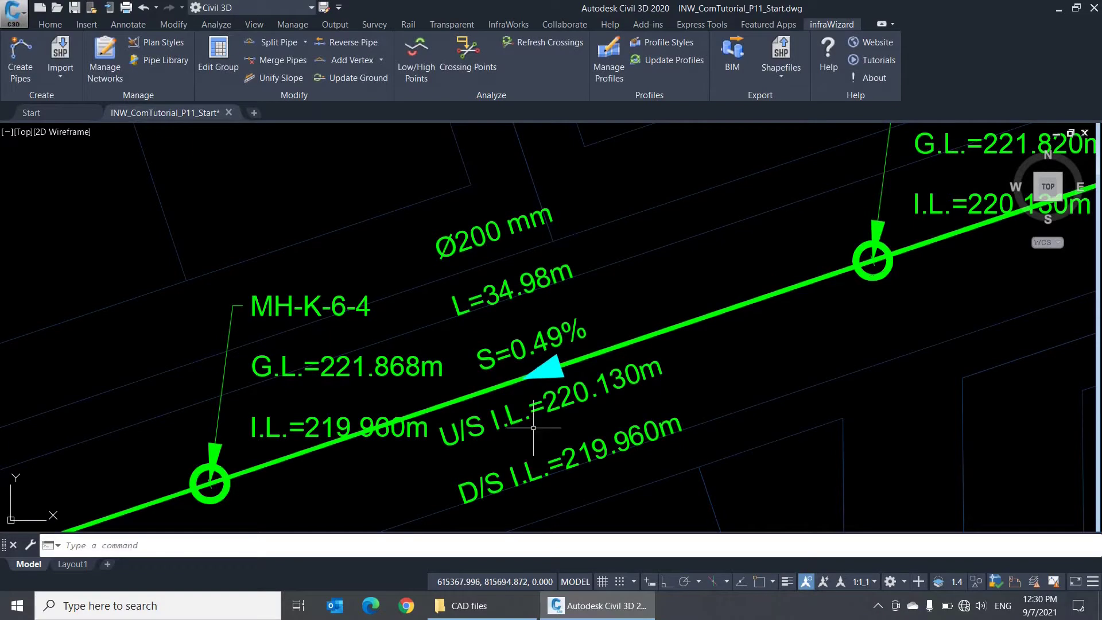
# Step: Zoom in on junction MH-K-6 so the crowded labels below it are visible
pyautogui.scroll(-4, 528, 428)
pyautogui.moveTo(528, 428); pyautogui.dragTo(583, 329, button='middle')
pyautogui.scroll(-3, 561, 315)
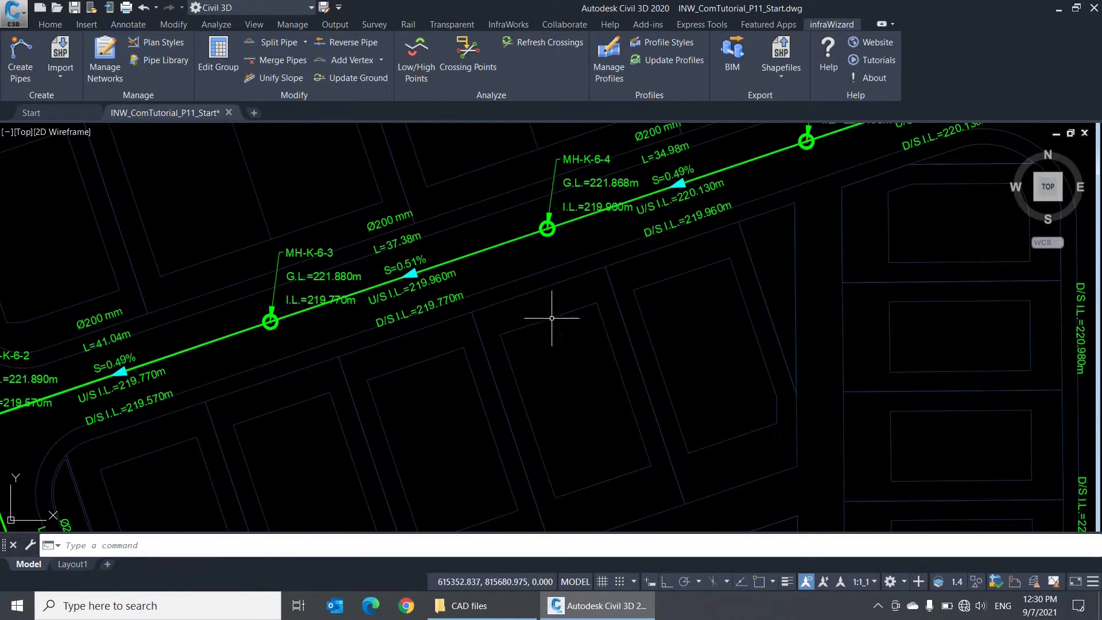
pyautogui.scroll(-3, 467, 419)
pyautogui.moveTo(467, 418)
pyautogui.mouseDown(button='middle')
pyautogui.moveTo(507, 239)
pyautogui.moveTo(457, 328)
pyautogui.mouseUp(button='middle')
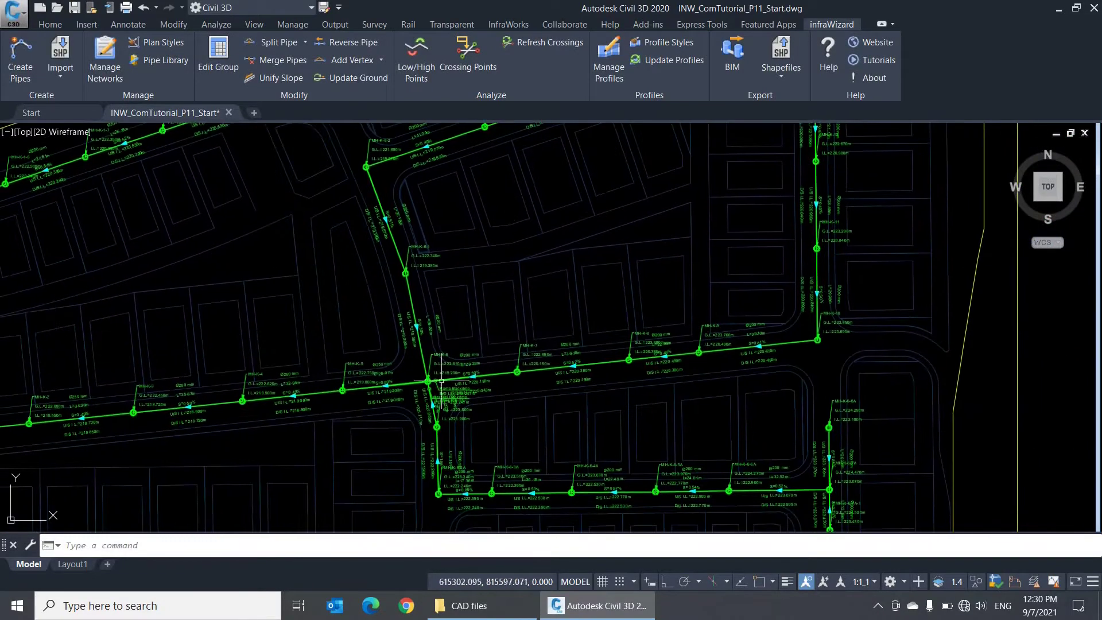
pyautogui.scroll(5, 444, 377)
pyautogui.scroll(2, 449, 364)
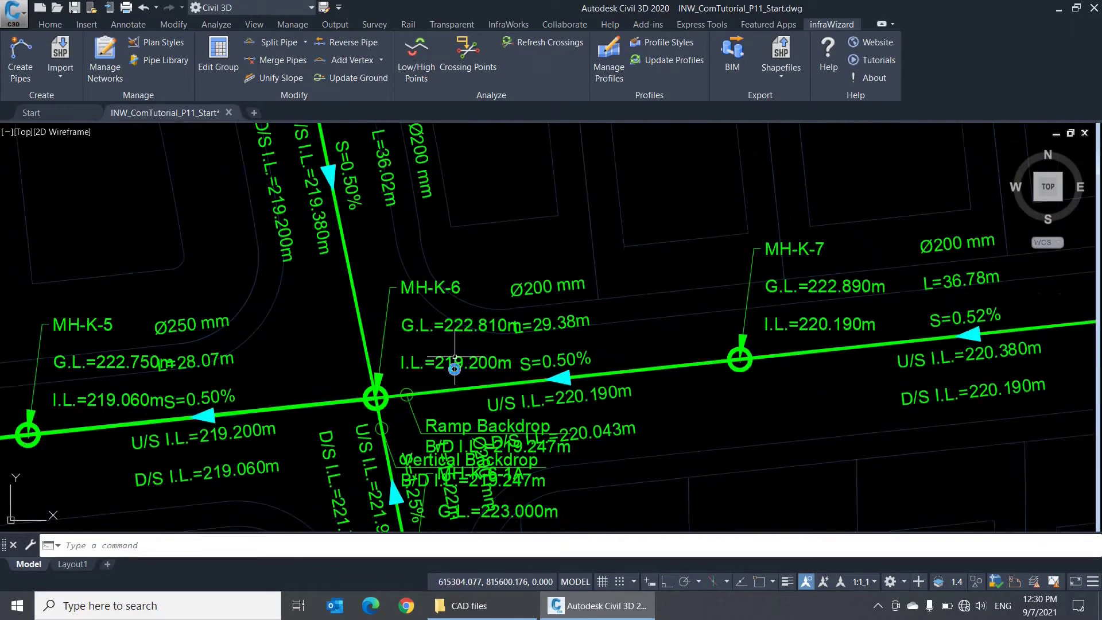
pyautogui.moveTo(449, 365)
pyautogui.mouseDown(button='middle')
pyautogui.moveTo(451, 376)
pyautogui.moveTo(462, 313)
pyautogui.moveTo(471, 361)
pyautogui.mouseUp(button='middle')
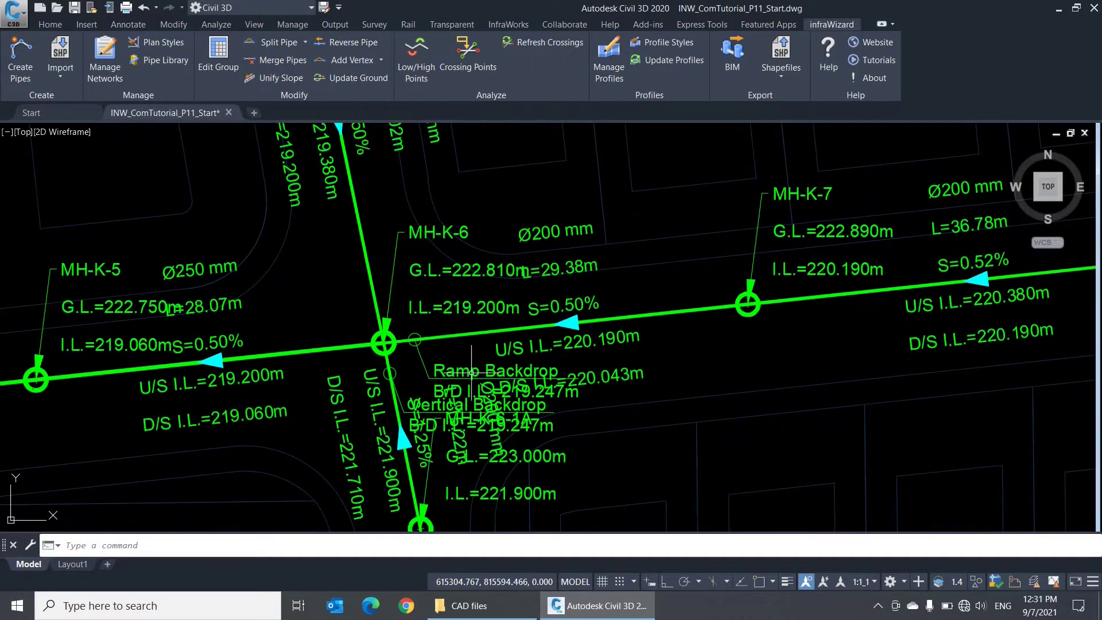
# Step: Use MOVE to shift the Ramp Backdrop label down-right, then recentre the view on it
pyautogui.click(471, 368)
pyautogui.write('m')
pyautogui.press('Return')
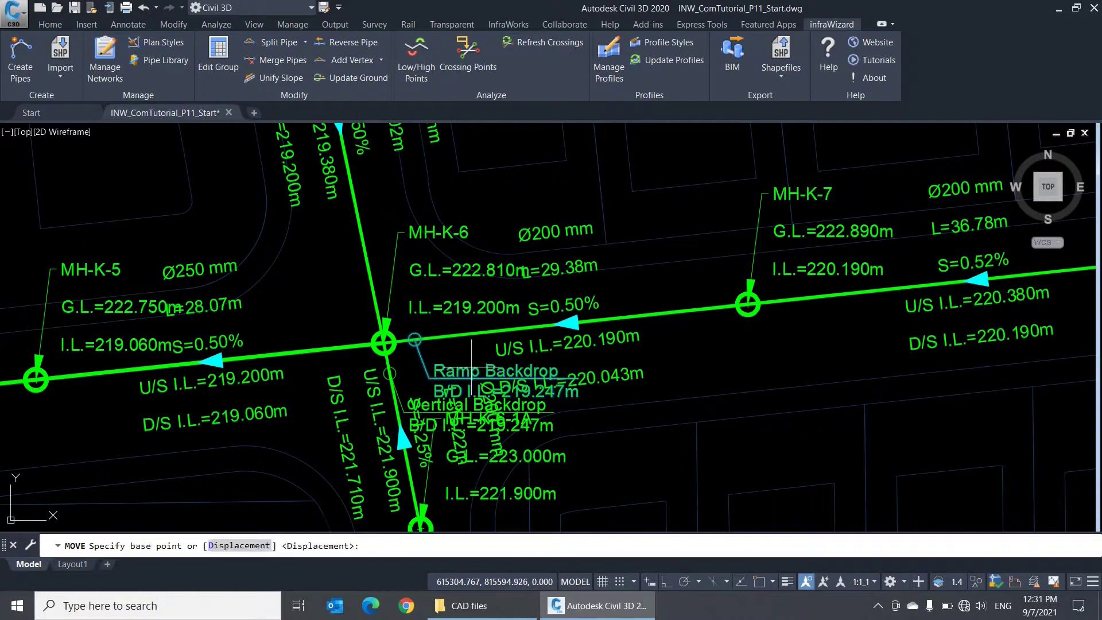
pyautogui.click(471, 367)
pyautogui.click(633, 454)
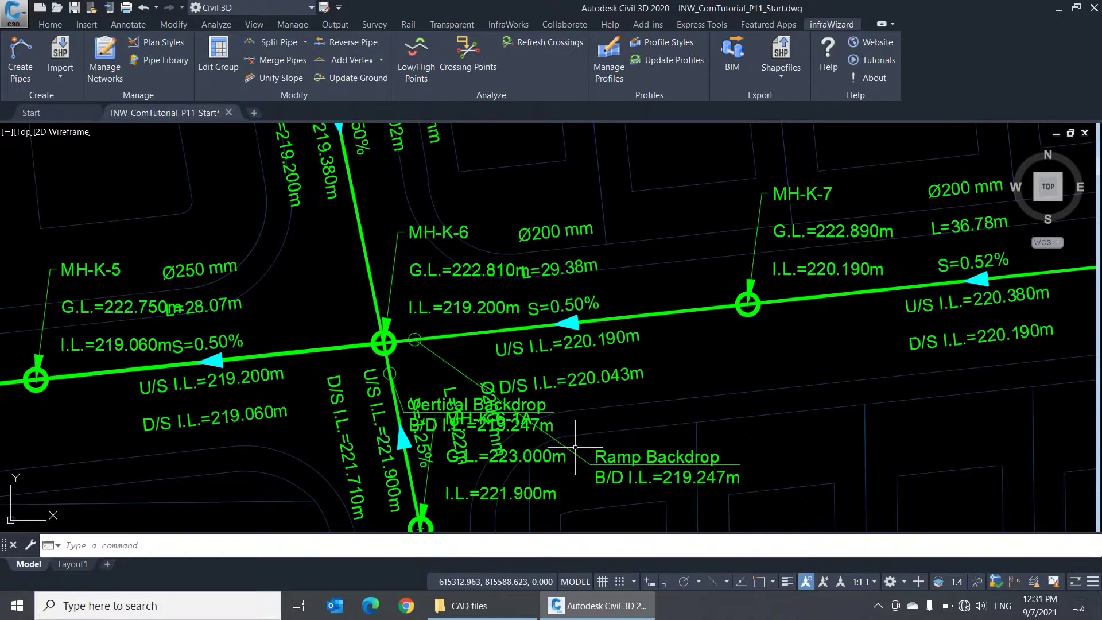
pyautogui.moveTo(575, 447)
pyautogui.mouseDown(button='middle')
pyautogui.moveTo(516, 379)
pyautogui.moveTo(485, 366)
pyautogui.mouseUp(button='middle')
pyautogui.scroll(3, 585, 395)
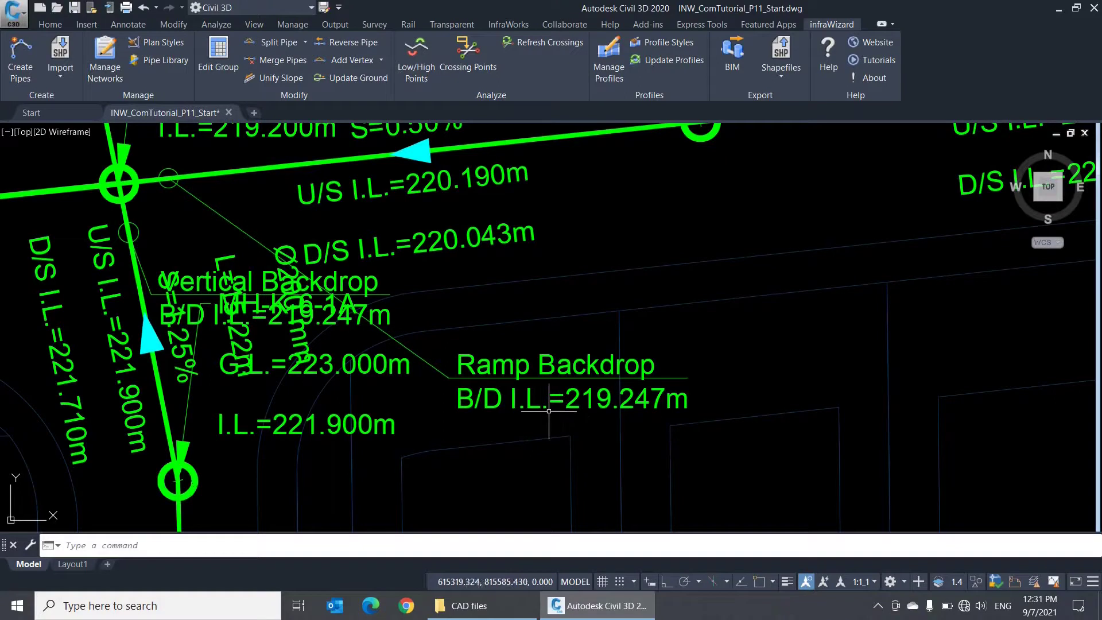
pyautogui.moveTo(560, 424)
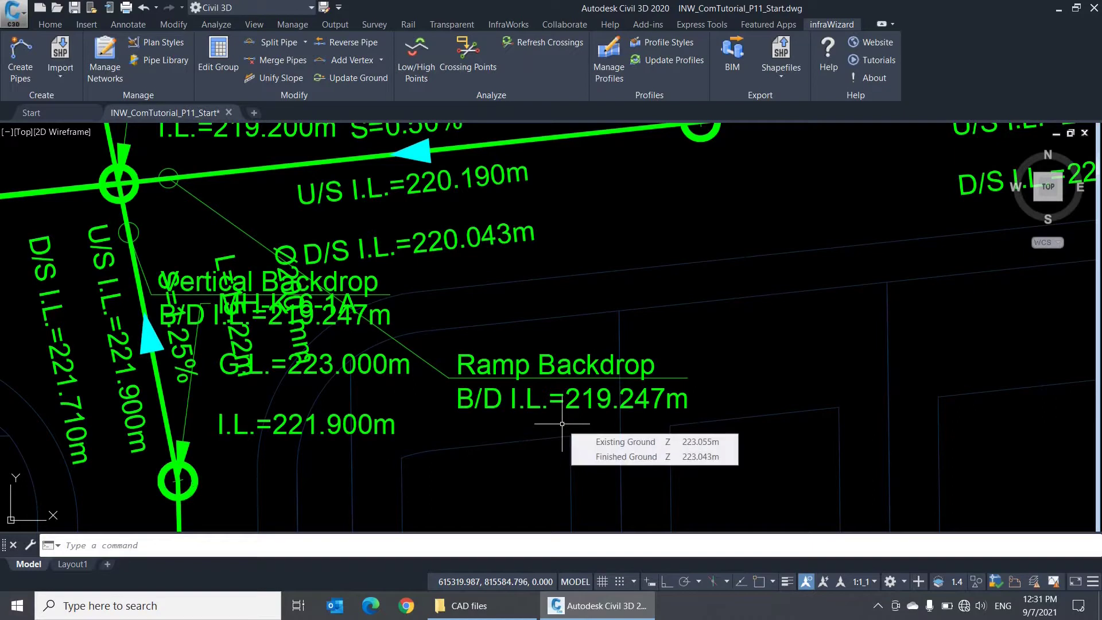
pyautogui.click(158, 41)
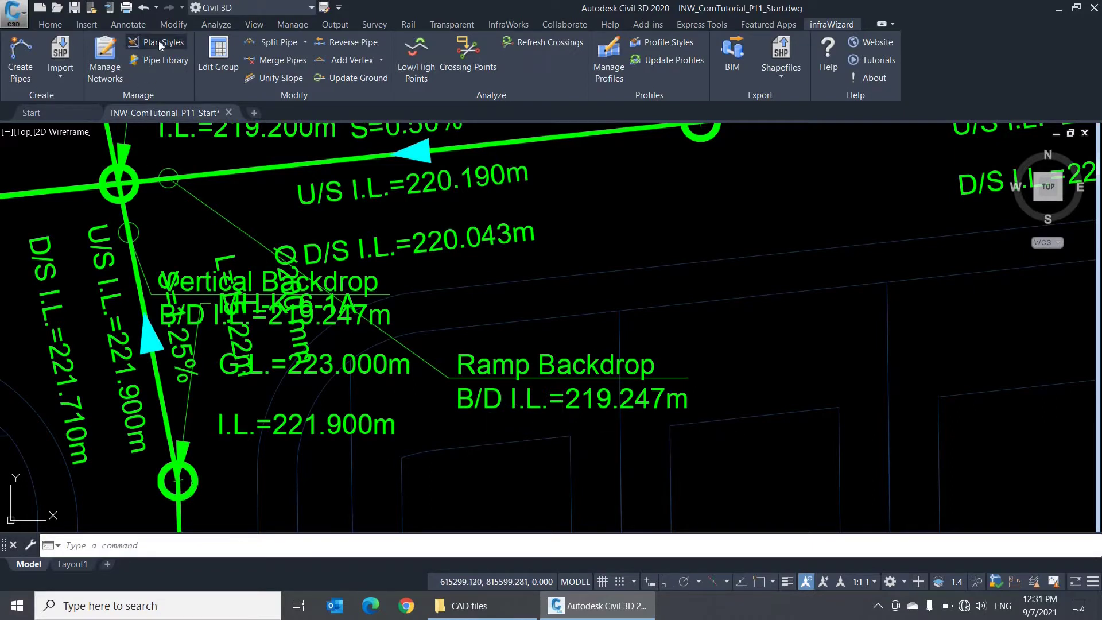
pyautogui.click(626, 246)
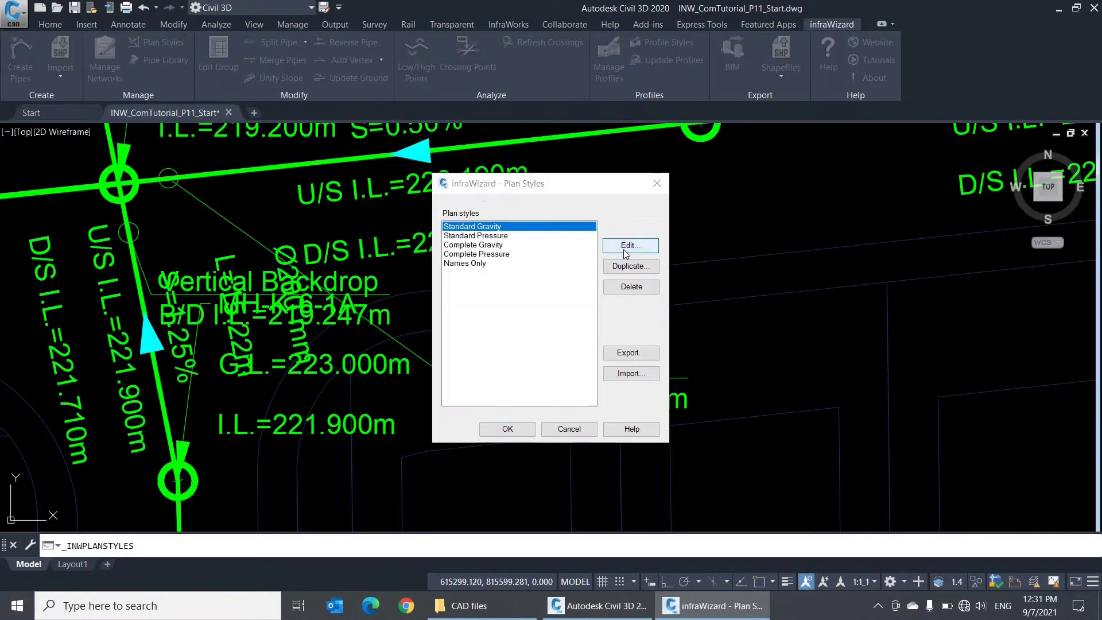
pyautogui.click(467, 203)
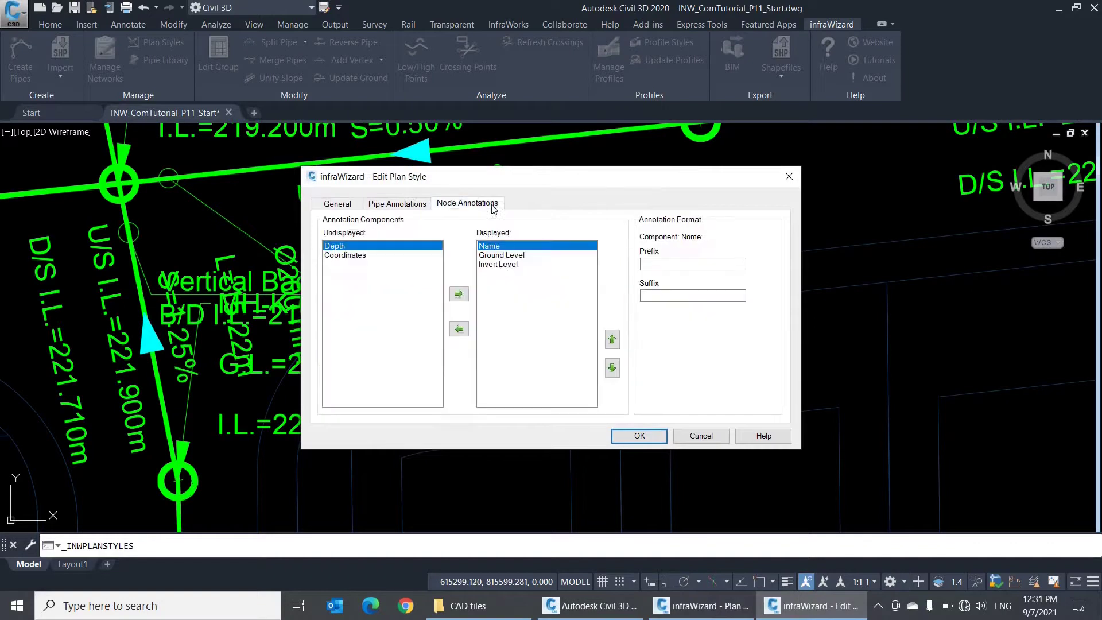
pyautogui.click(522, 255)
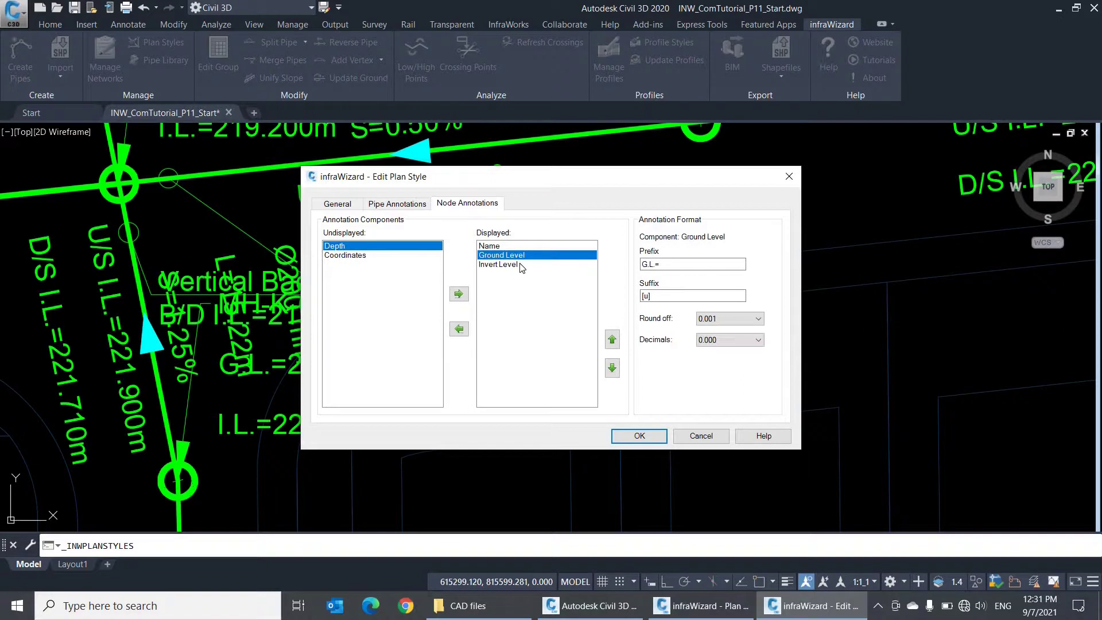
pyautogui.click(522, 265)
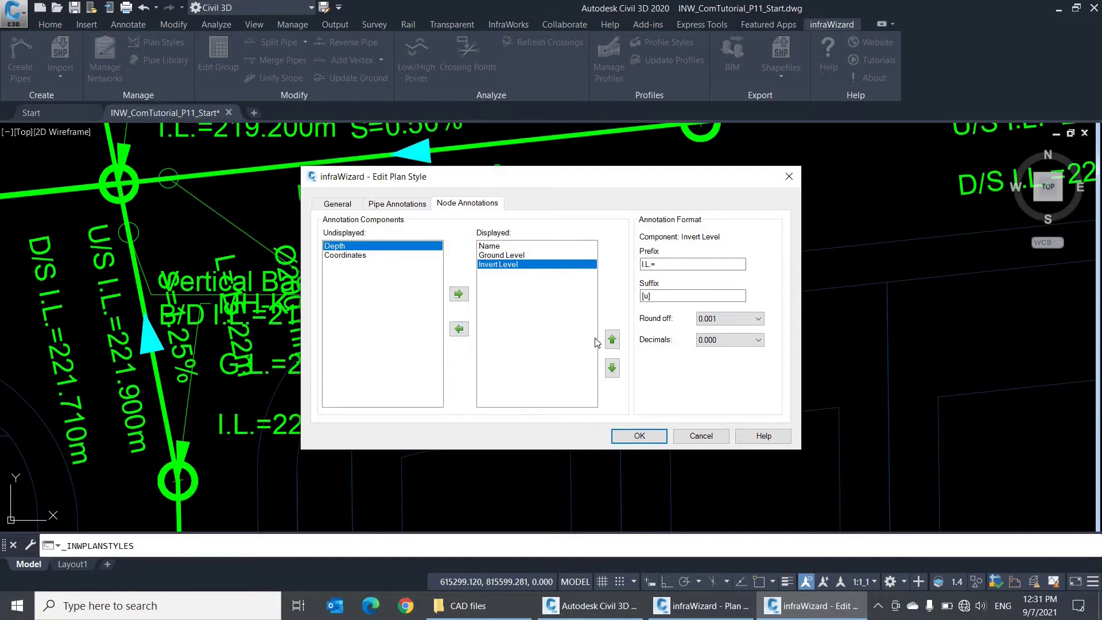
pyautogui.click(698, 262)
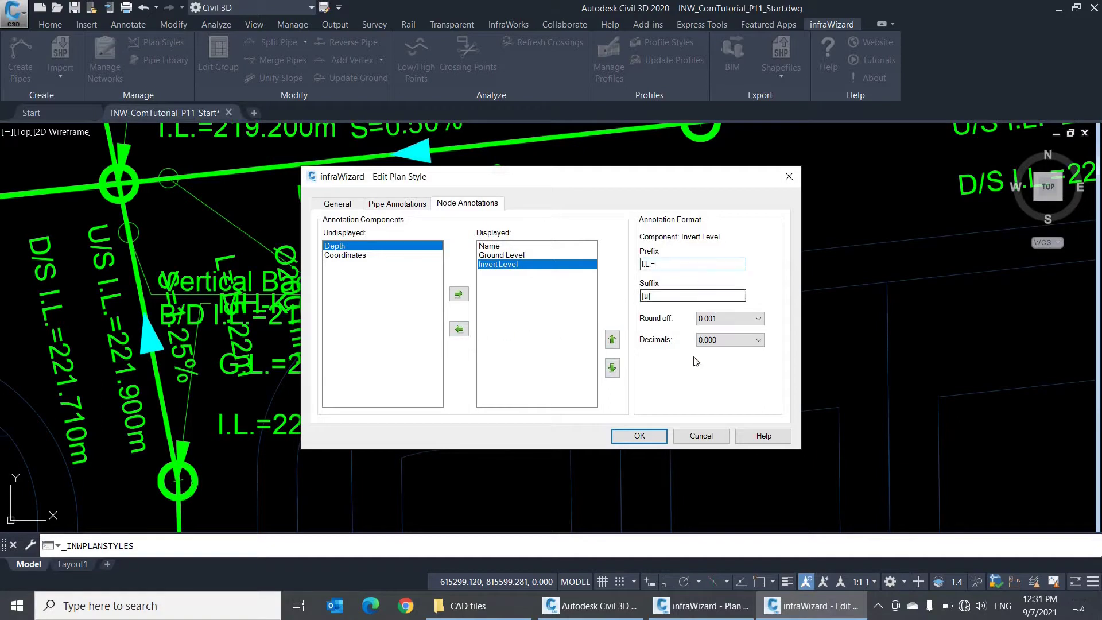
pyautogui.click(684, 436)
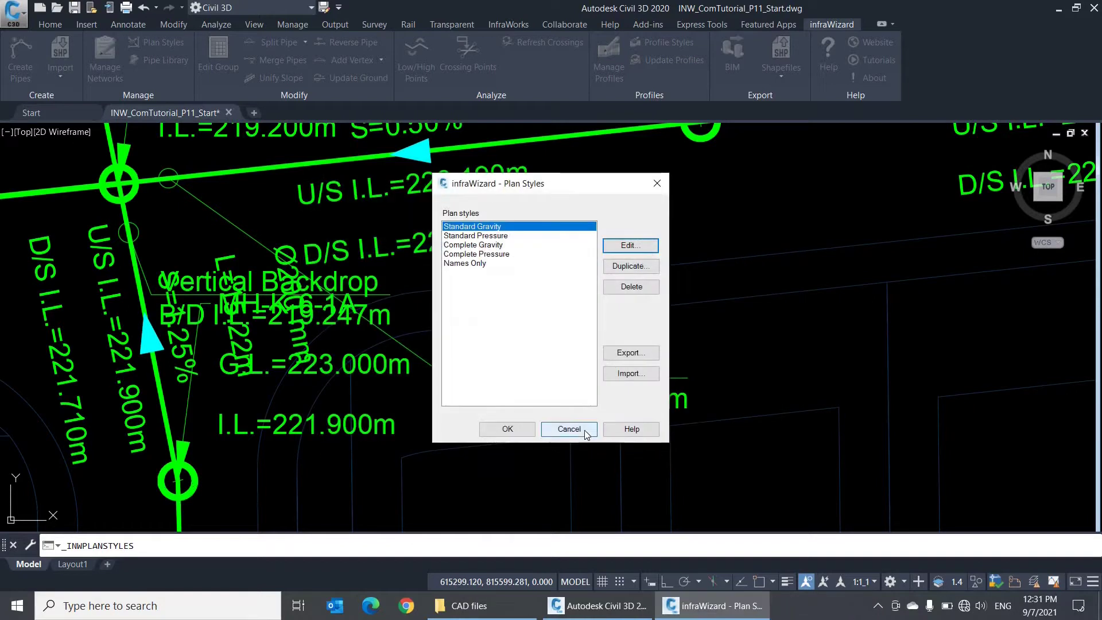
pyautogui.click(583, 429)
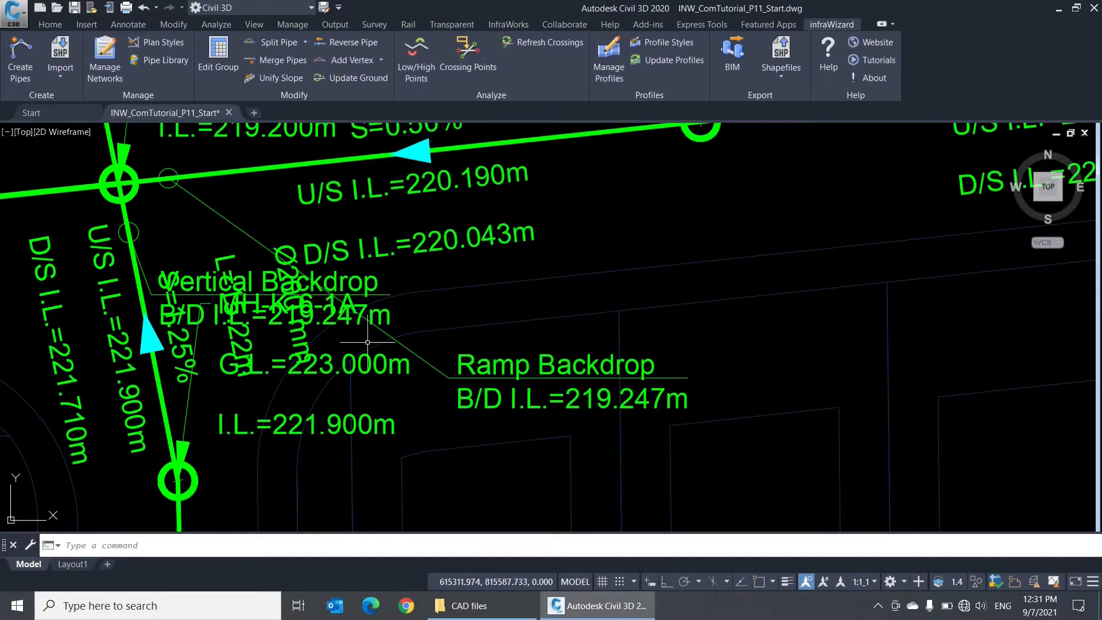
pyautogui.click(112, 78)
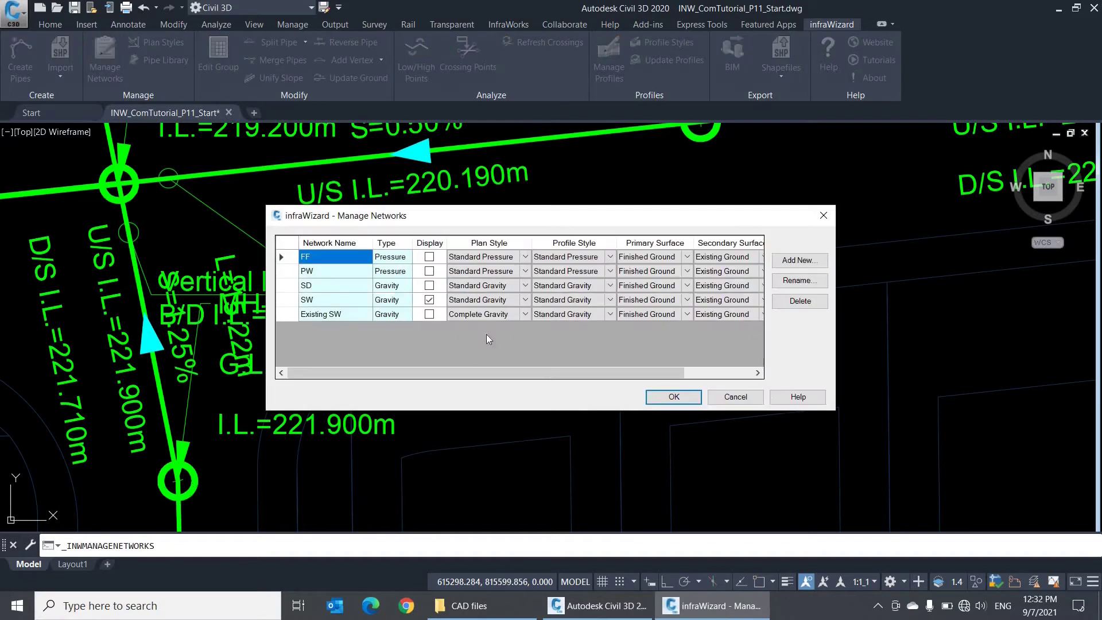
pyautogui.click(494, 302)
pyautogui.click(494, 302)
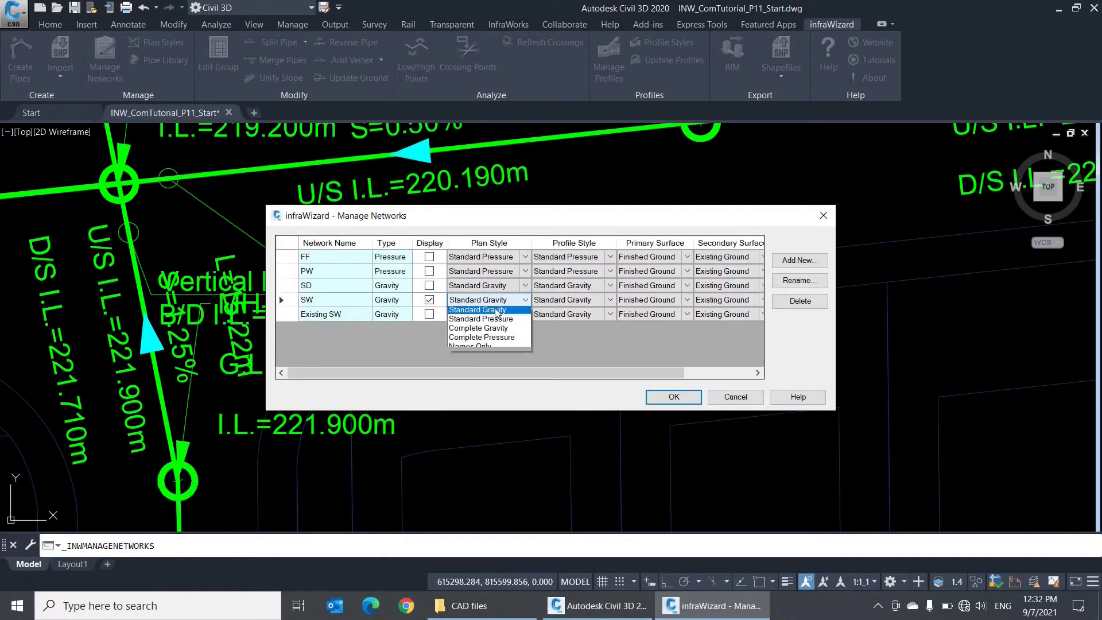
pyautogui.click(556, 339)
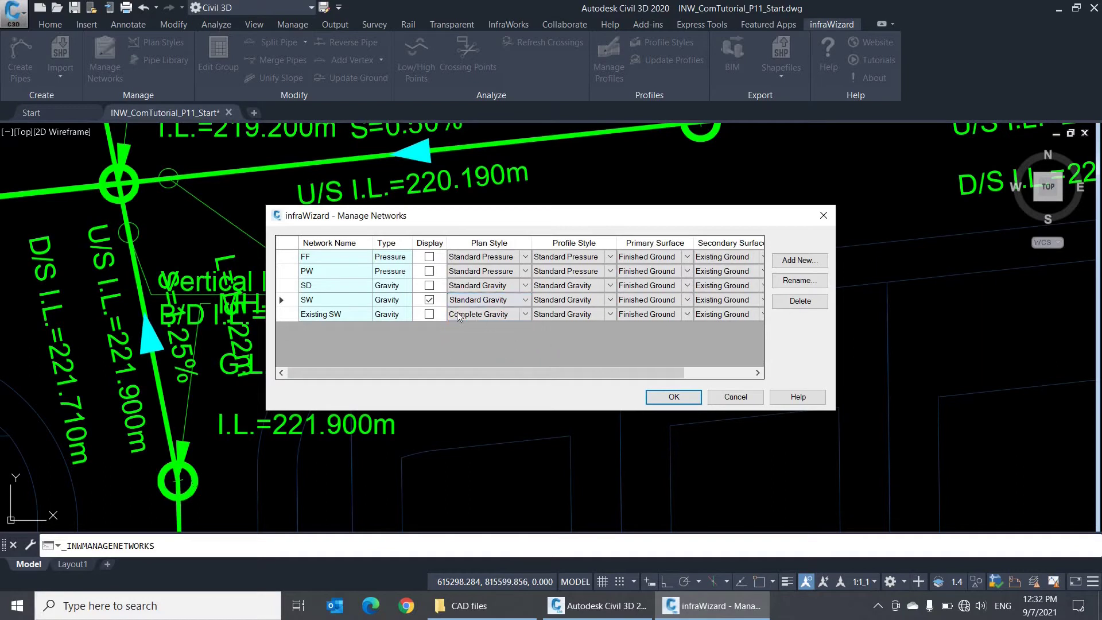
pyautogui.rightClick(483, 242)
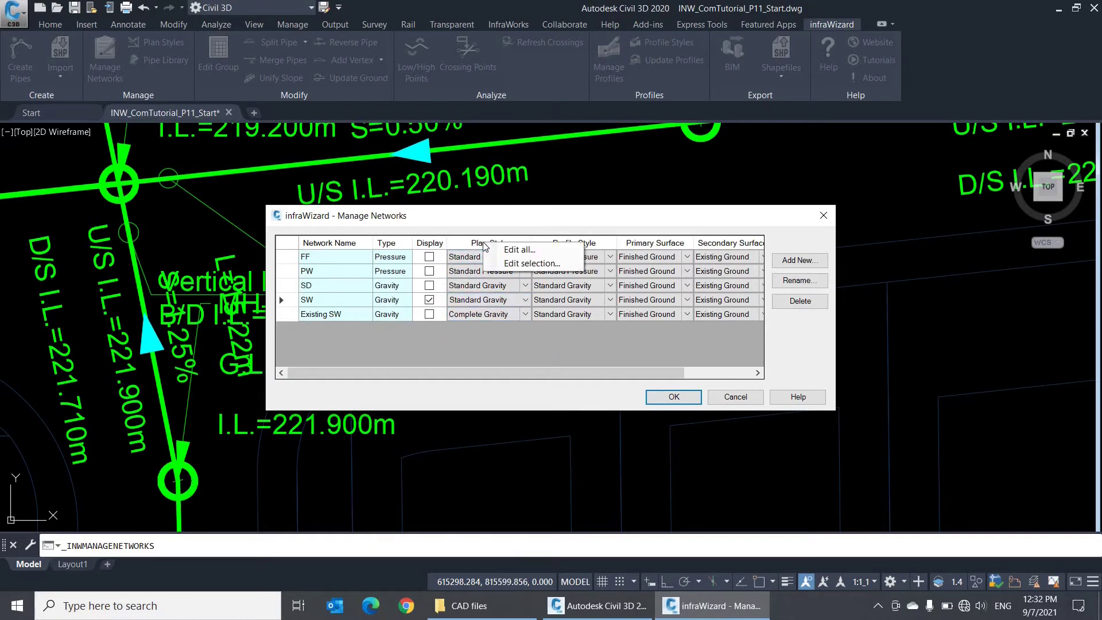
pyautogui.click(515, 259)
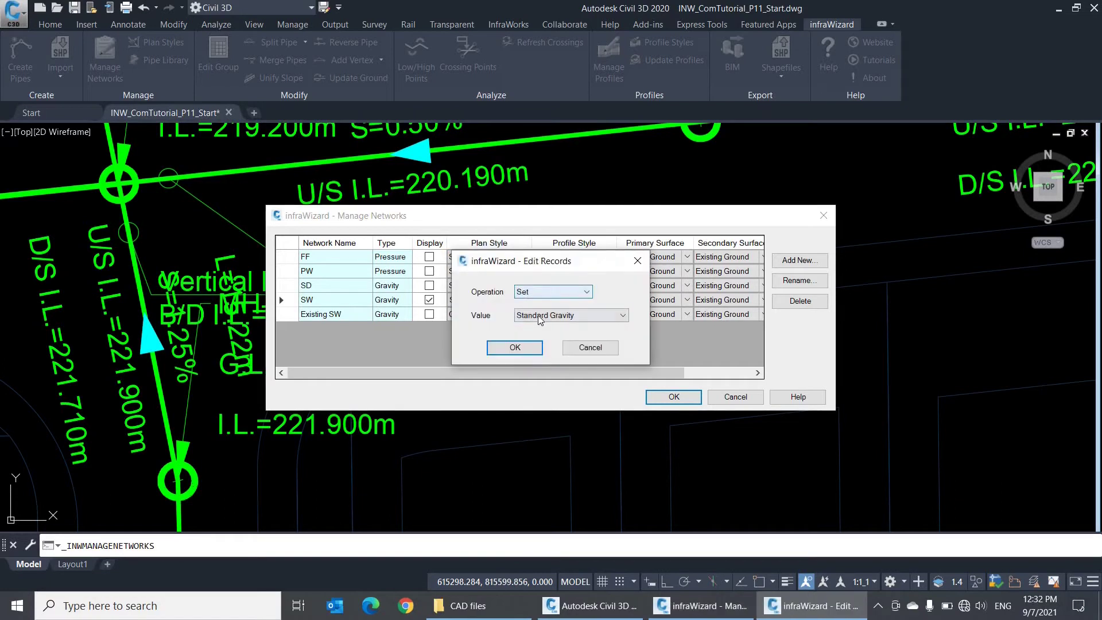
pyautogui.click(539, 315)
pyautogui.click(541, 324)
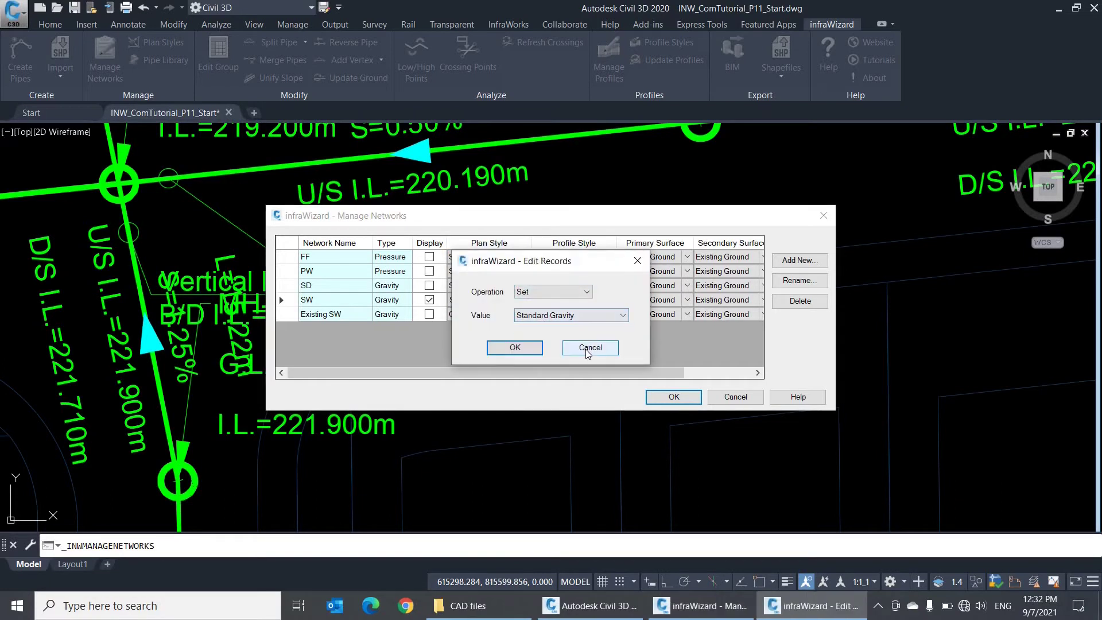
pyautogui.click(588, 348)
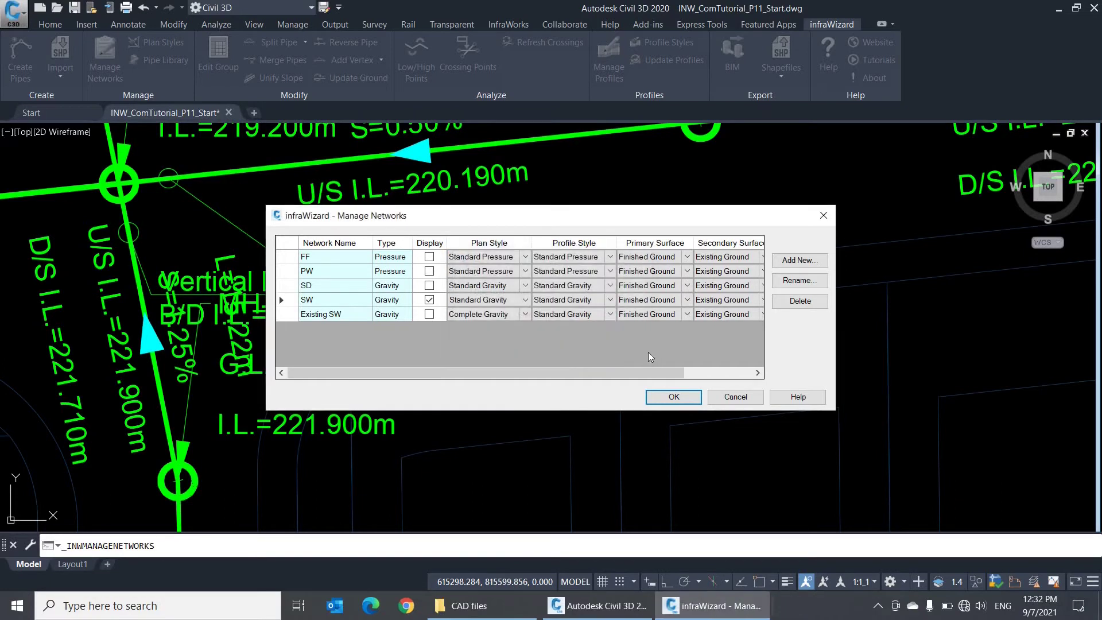
pyautogui.click(726, 399)
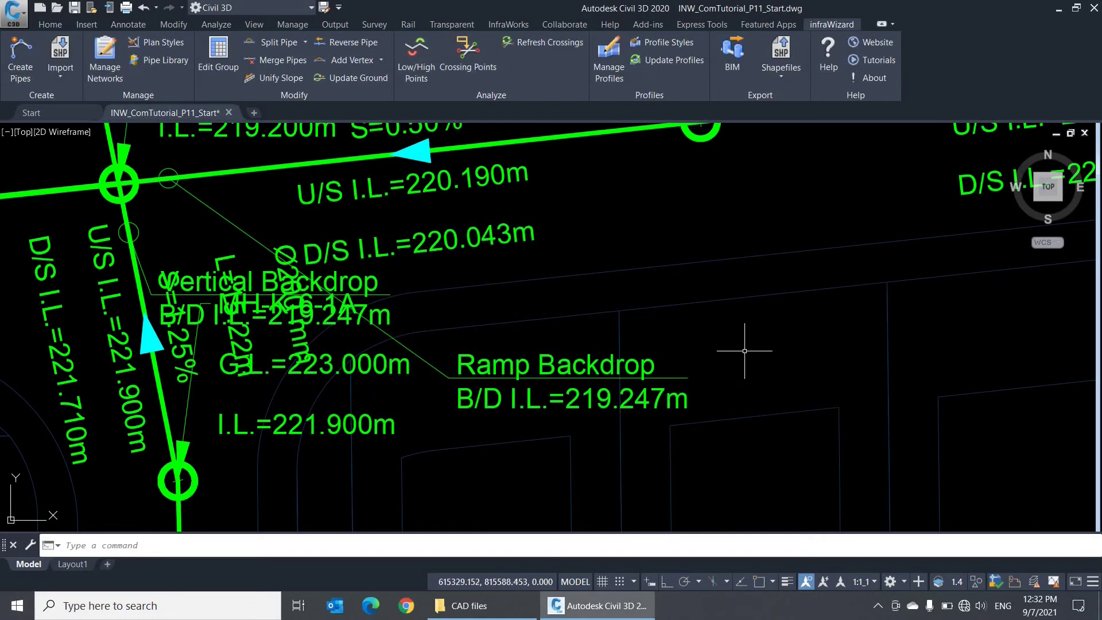
pyautogui.moveTo(739, 353)
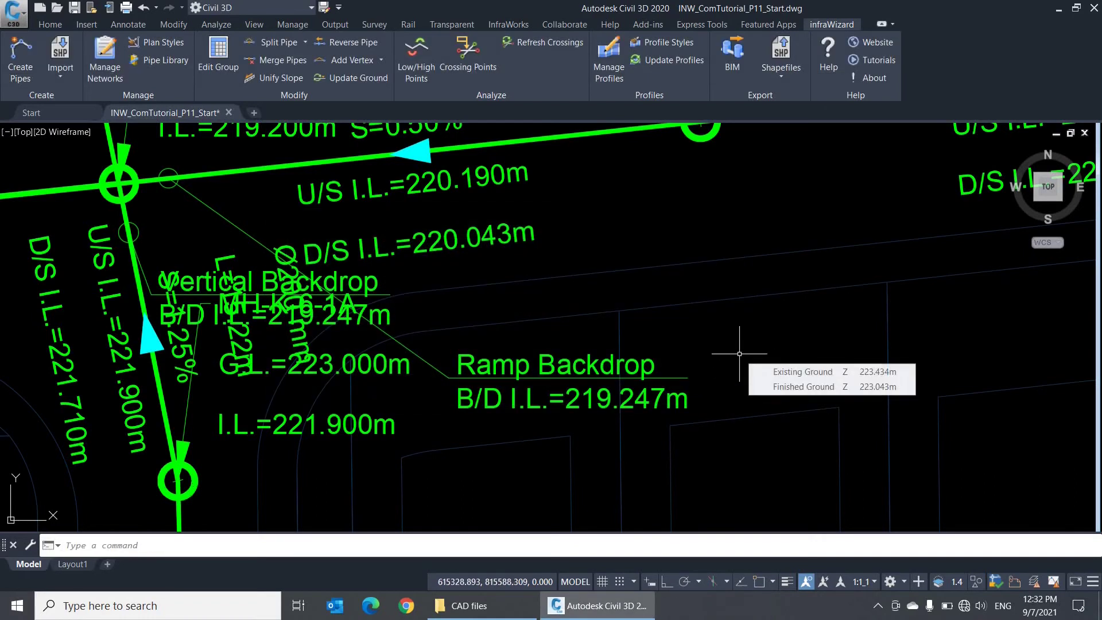